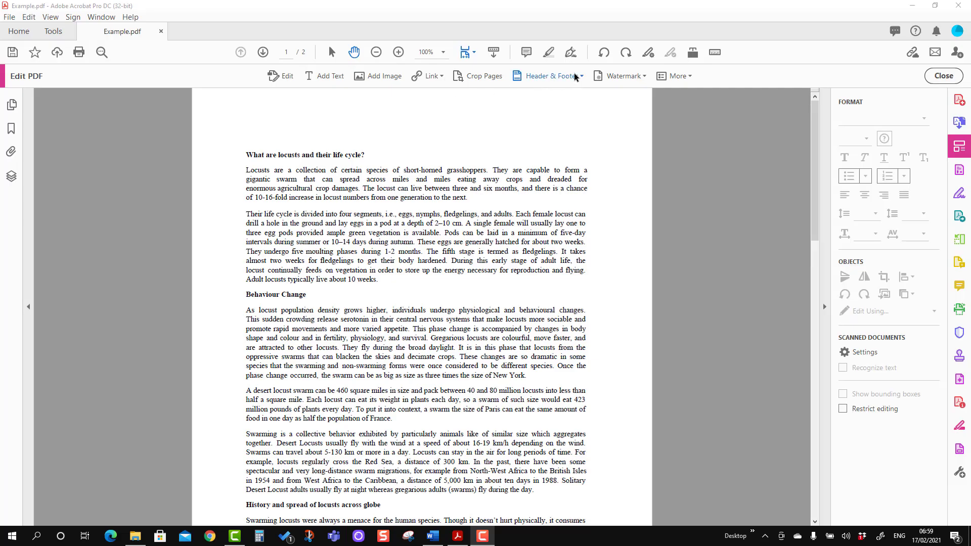
click(935, 77)
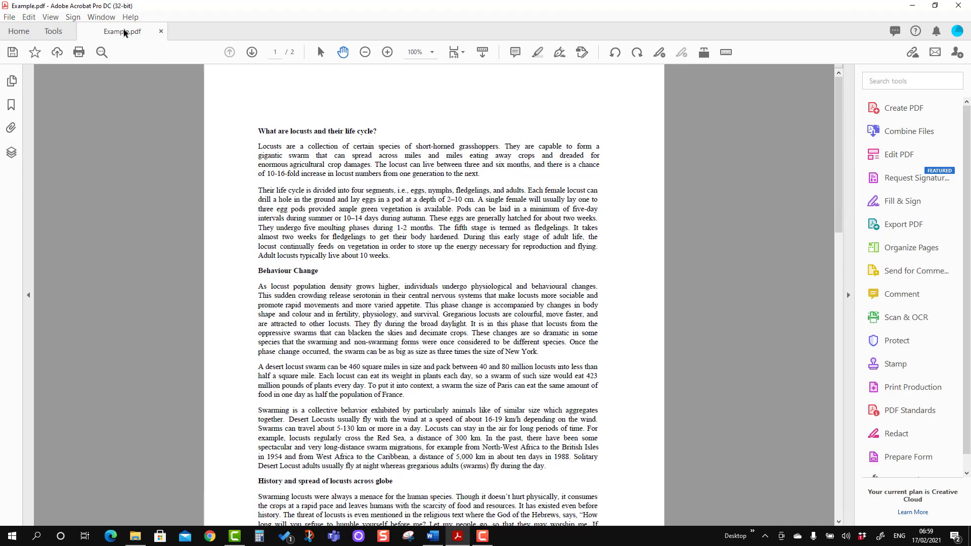
click(60, 33)
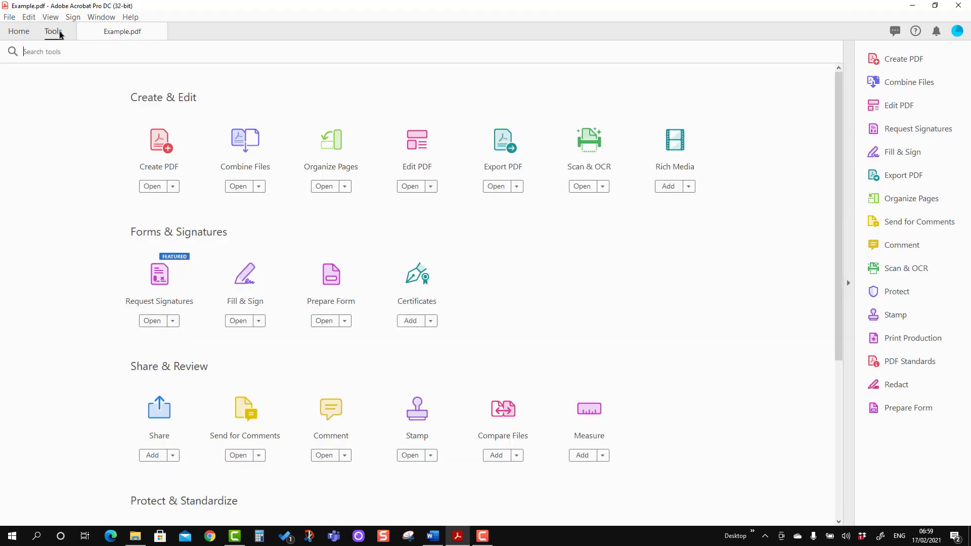
click(418, 140)
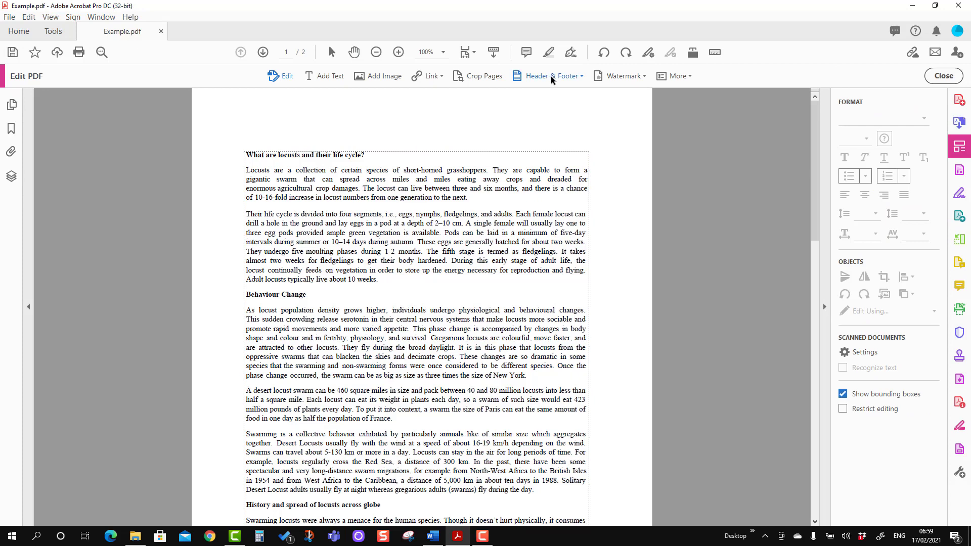
click(943, 76)
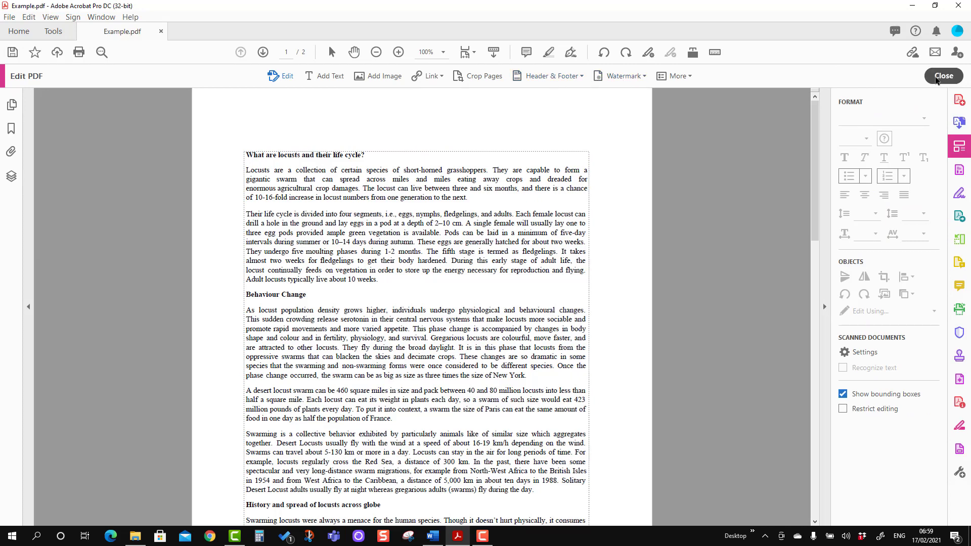
Step: Switch the PDF to text and image editing and start adding a new header and footer
click(29, 18)
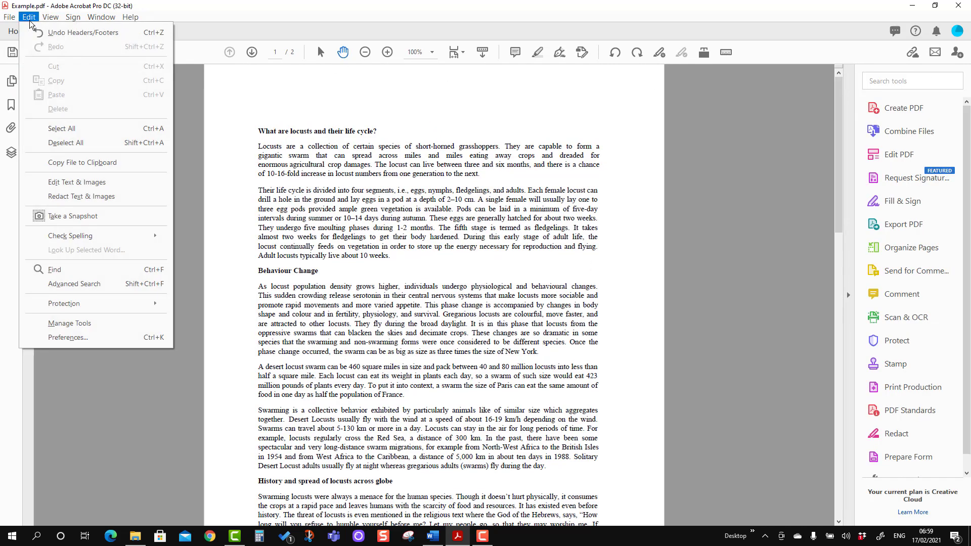
click(63, 182)
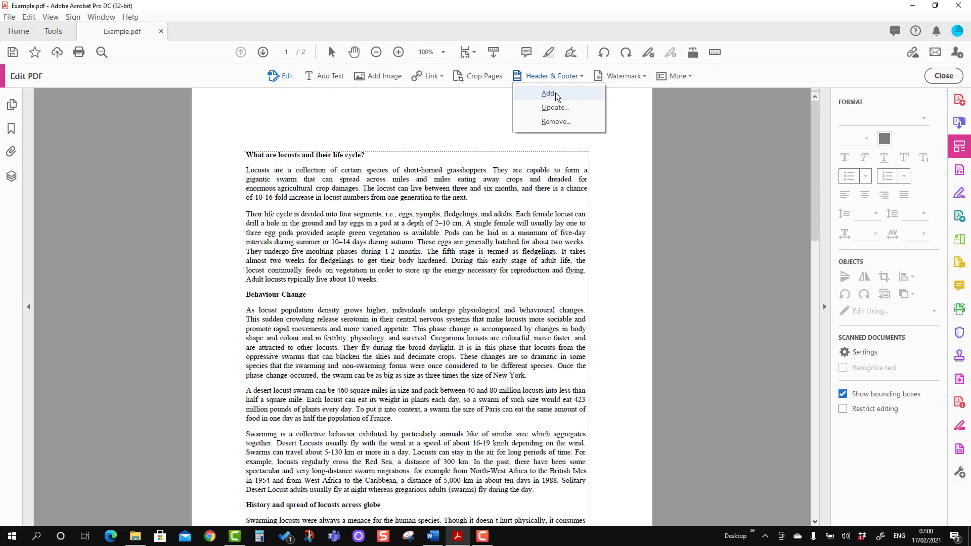
click(556, 92)
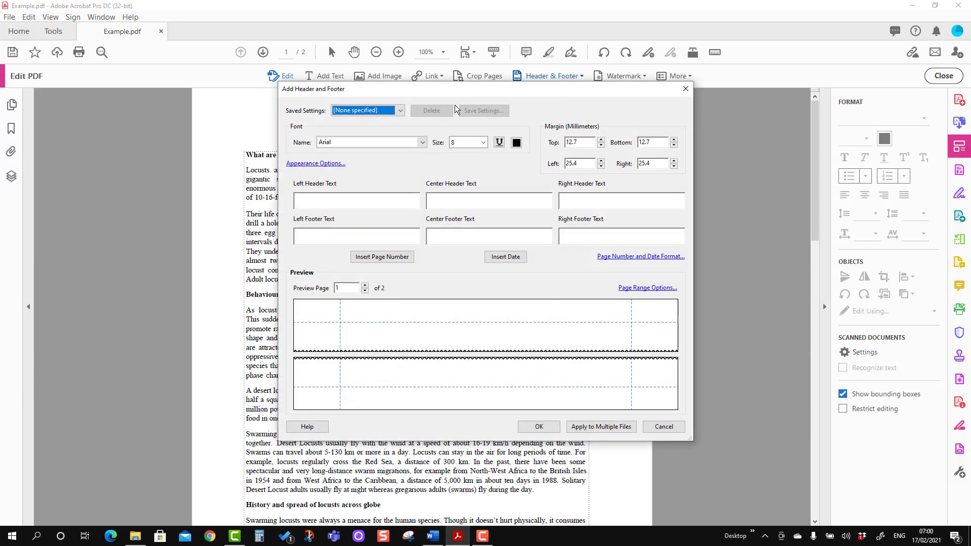
drag(460, 89, 447, 107)
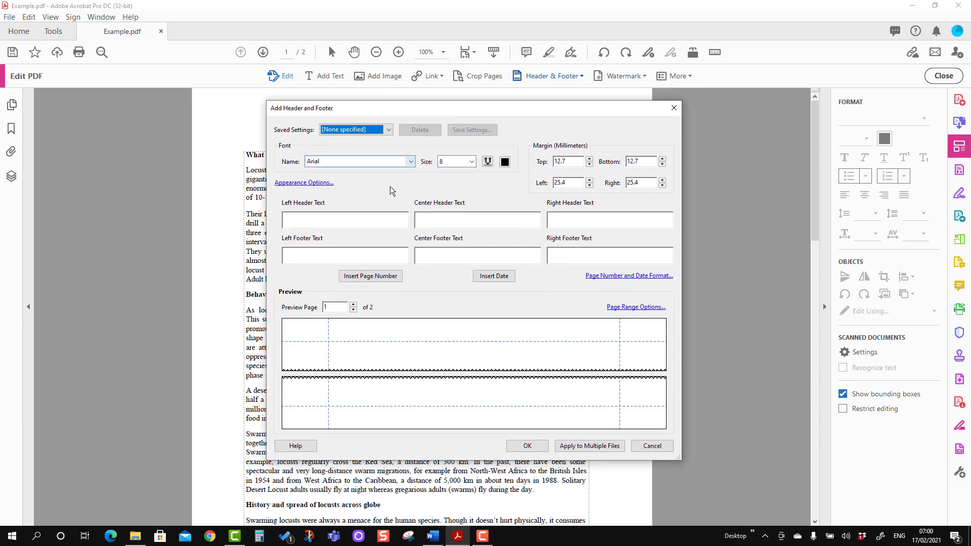
Step: Enter the header texts Author Name, Document Name and Right Header, and the footer texts Left Footer, Page No and Date
click(356, 220)
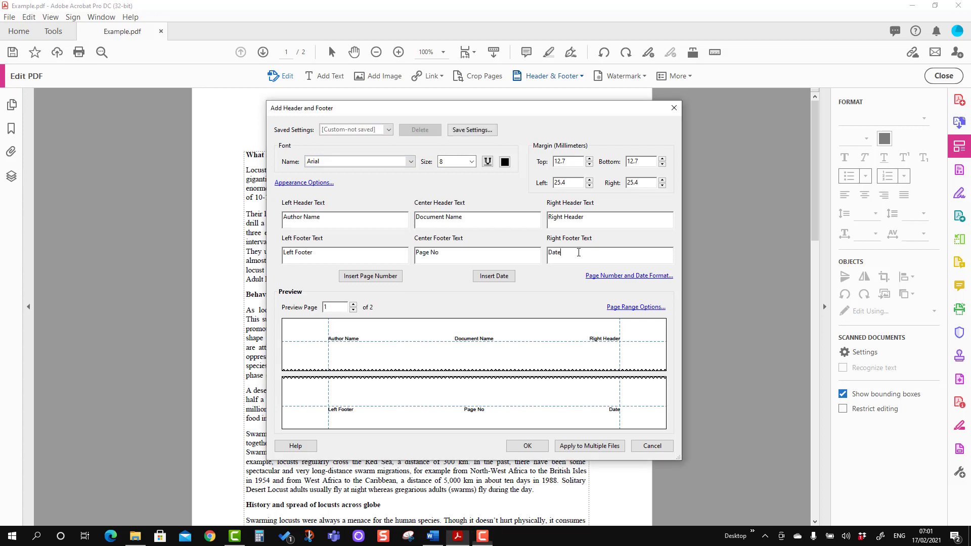
key(BackSpace)
key(BackSpace)
key(BackSpace)
key(BackSpace)
text(Date)
Step: Format the header and footer text as Arial Bold, size 12, in bright green
click(411, 162)
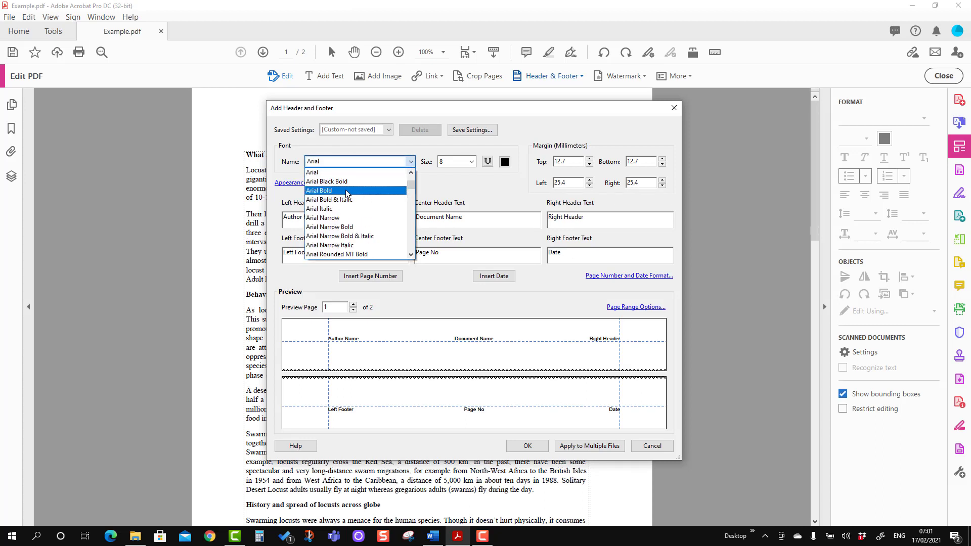
click(345, 190)
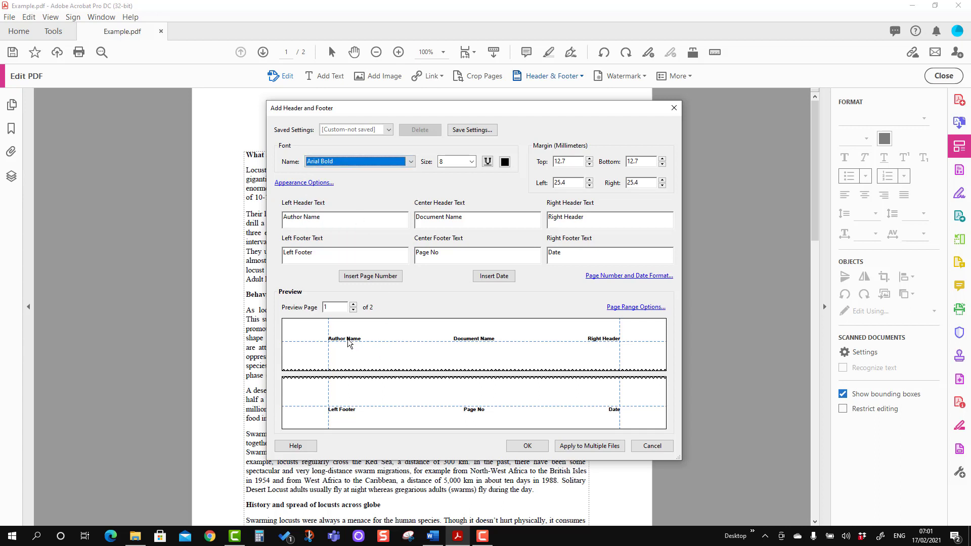
click(471, 162)
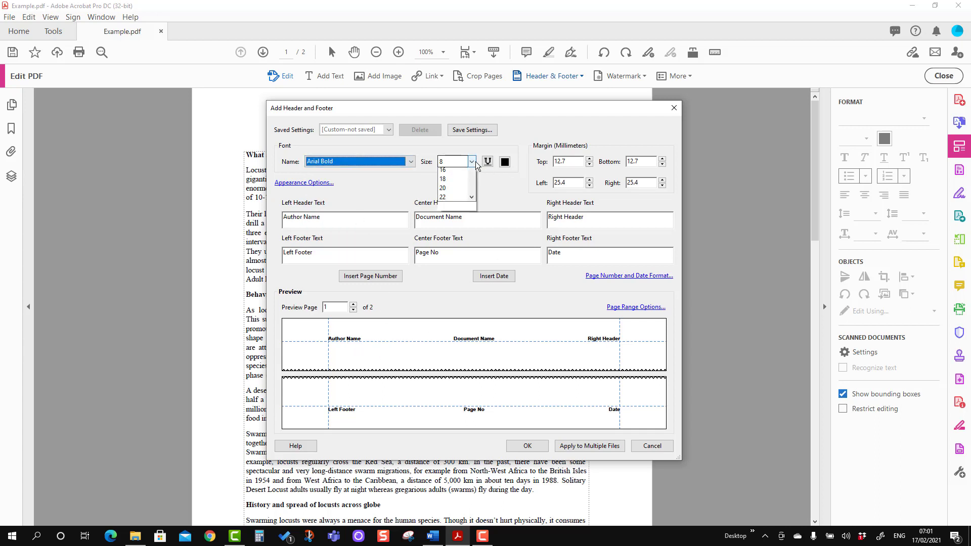
click(455, 207)
click(505, 163)
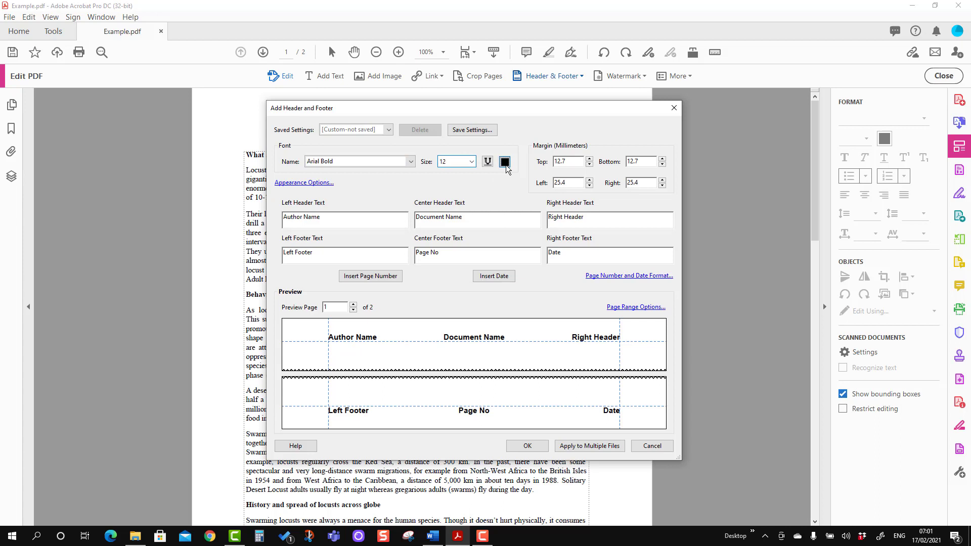
click(530, 199)
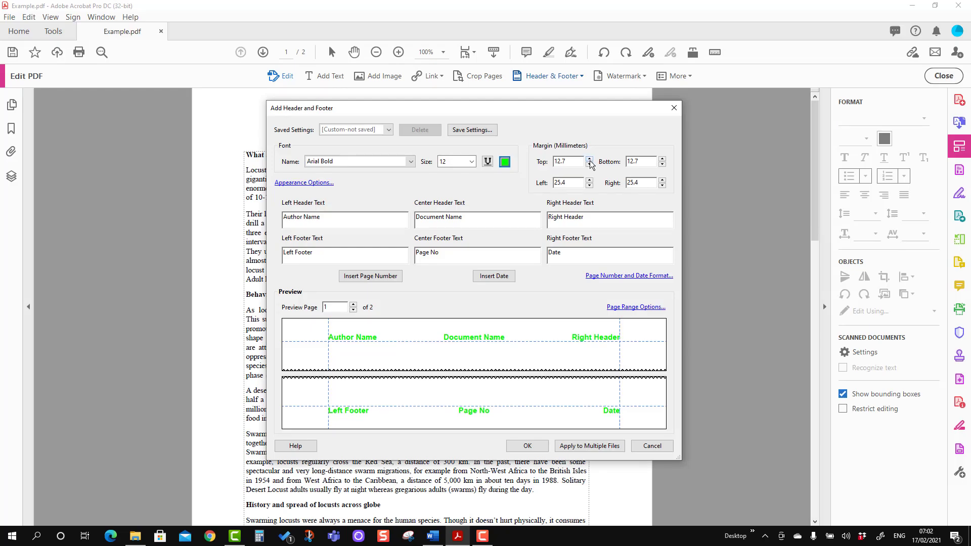
Step: Set the header and footer's top margin to 12.5 mm and the left margin to 25.3 mm
click(590, 159)
click(590, 159)
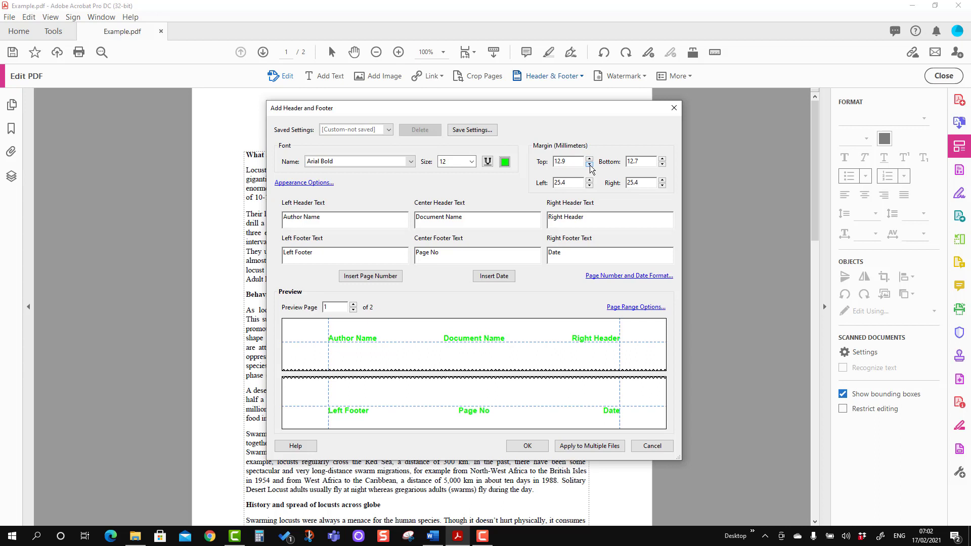
click(590, 165)
click(590, 165)
click(590, 165)
click(590, 165)
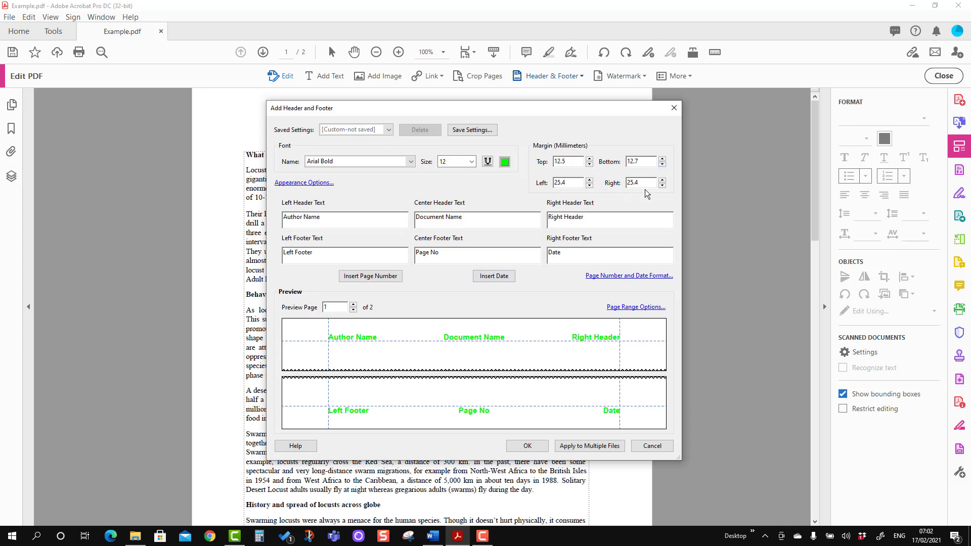
click(590, 186)
Step: Retype the word Name at the end of the left header text
click(347, 219)
key(BackSpace)
key(BackSpace)
key(BackSpace)
key(BackSpace)
key(BackSpace)
text(Name)
Step: Insert an automatic page number in the center footer after Page No, separated by three hyphens
click(453, 252)
click(375, 277)
click(441, 253)
key(BackSpace)
text(---)
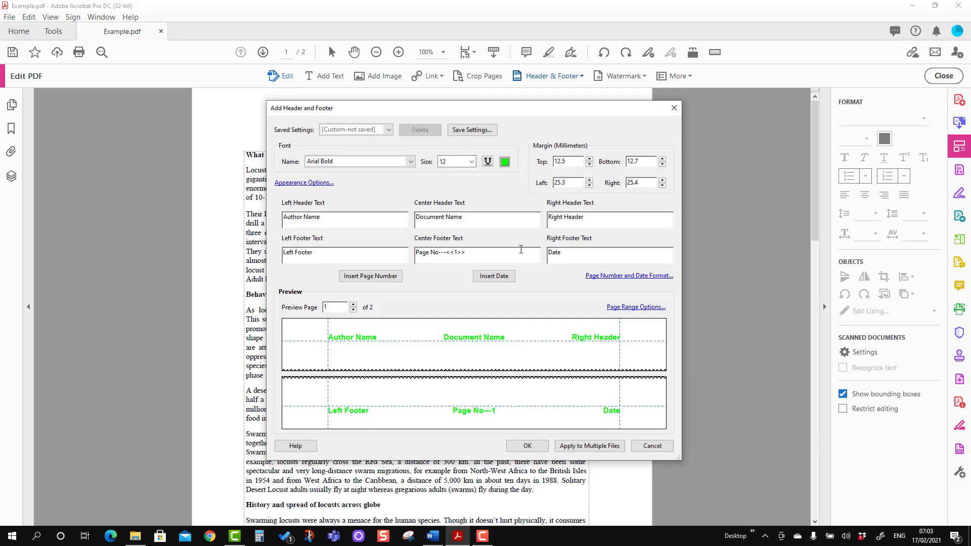
Step: Insert the automatic date after Date in the right footer, followed by four hyphens and the page number
click(573, 253)
click(495, 277)
click(605, 256)
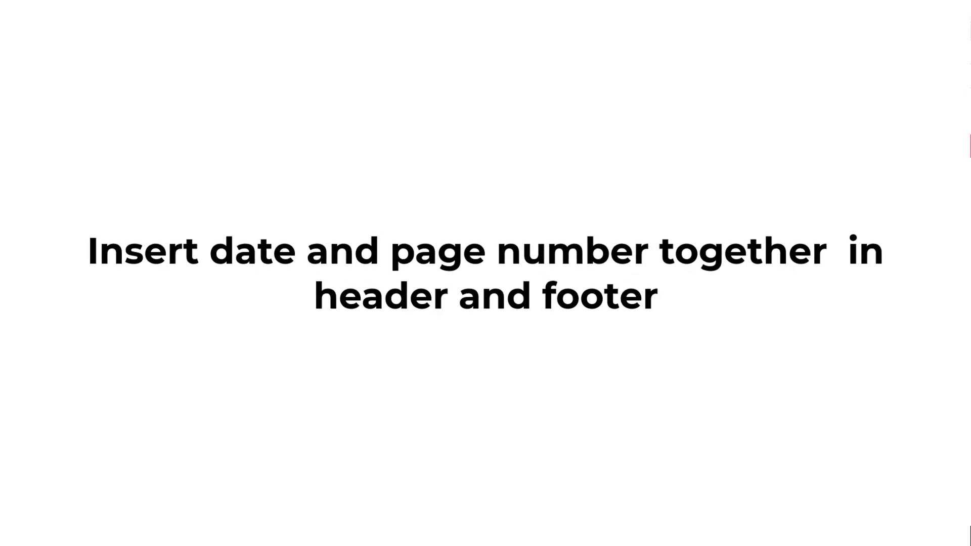
text(----)
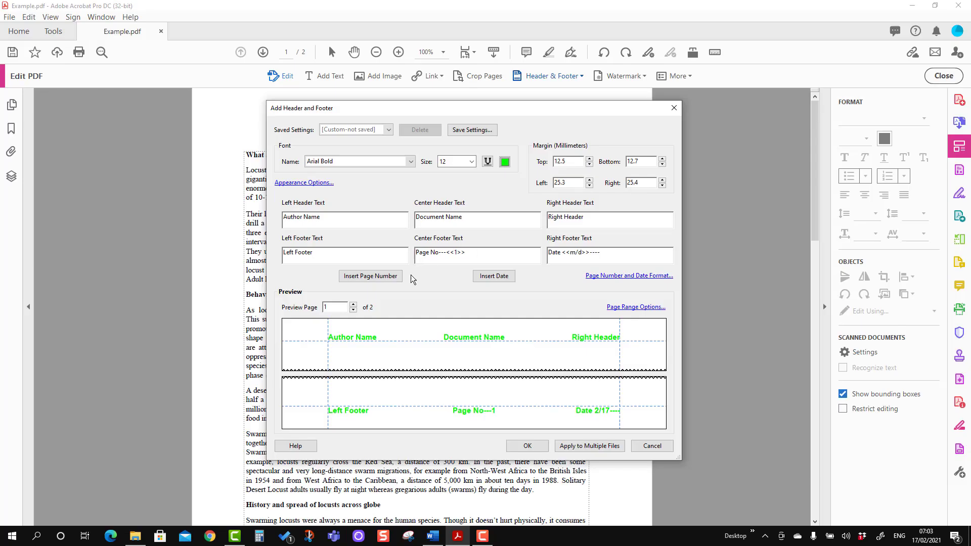
click(395, 278)
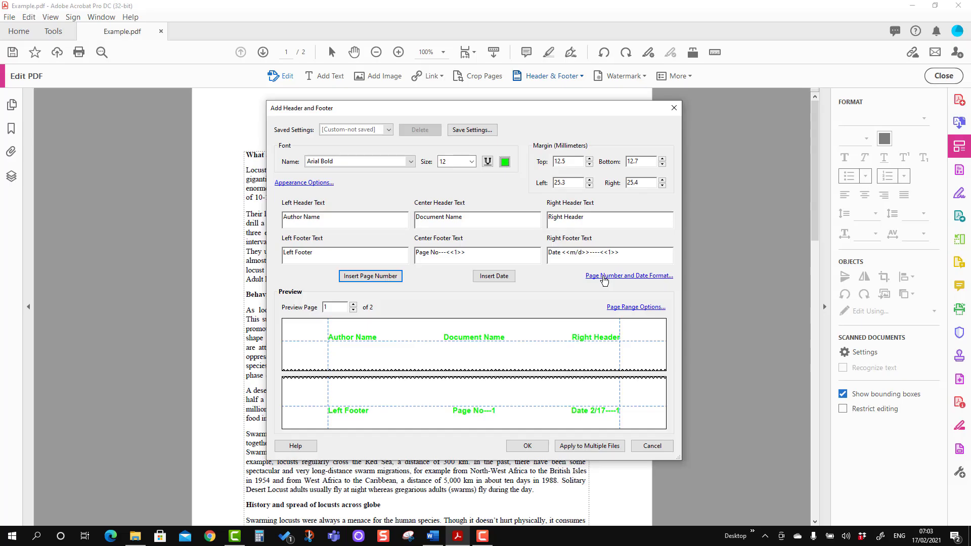
Step: Set the date format to m/d/yy and the page number format to 1 for the header and footer
click(604, 276)
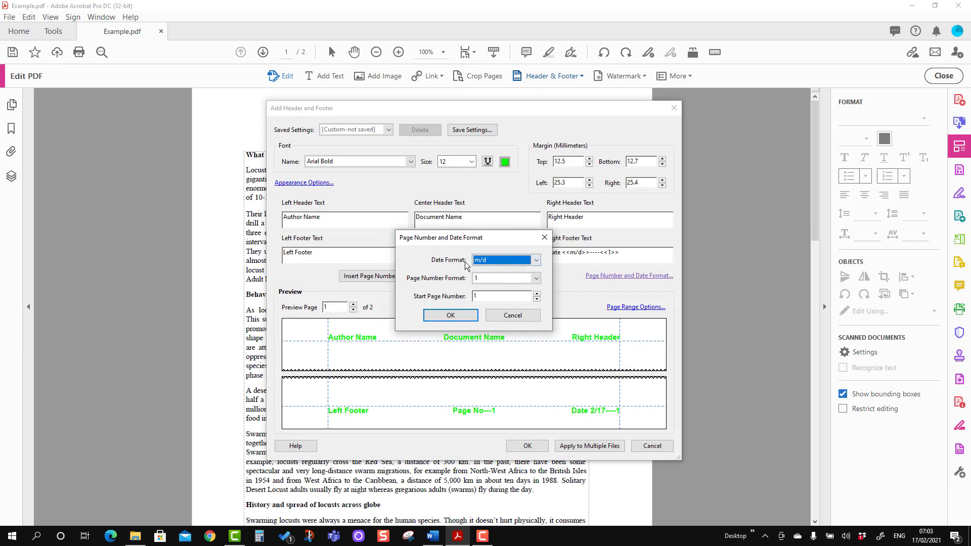
click(537, 261)
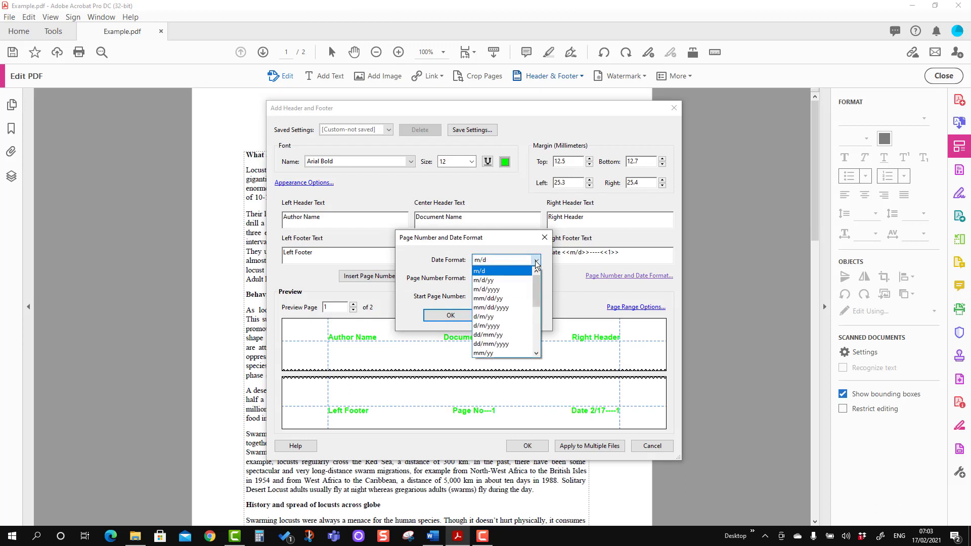
click(493, 282)
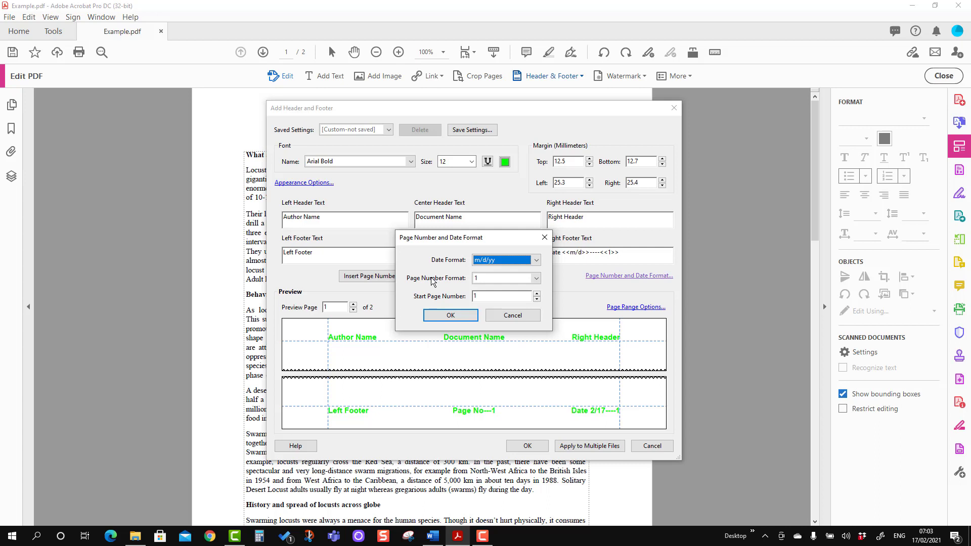
click(537, 279)
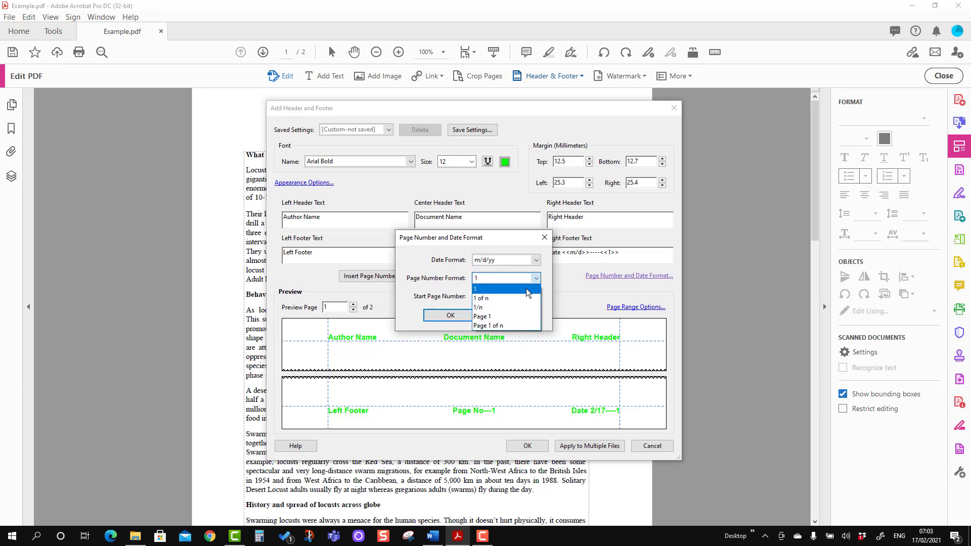
click(490, 287)
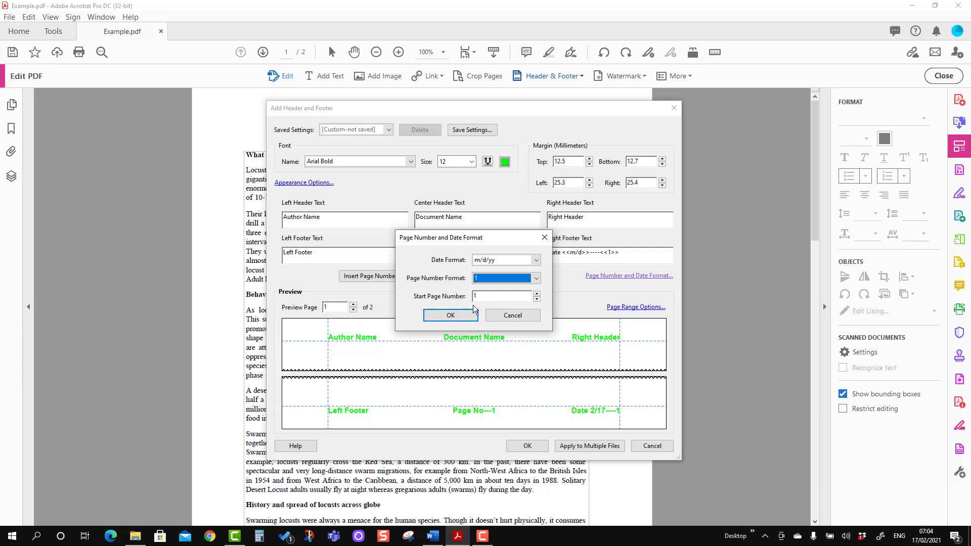
click(537, 294)
click(466, 316)
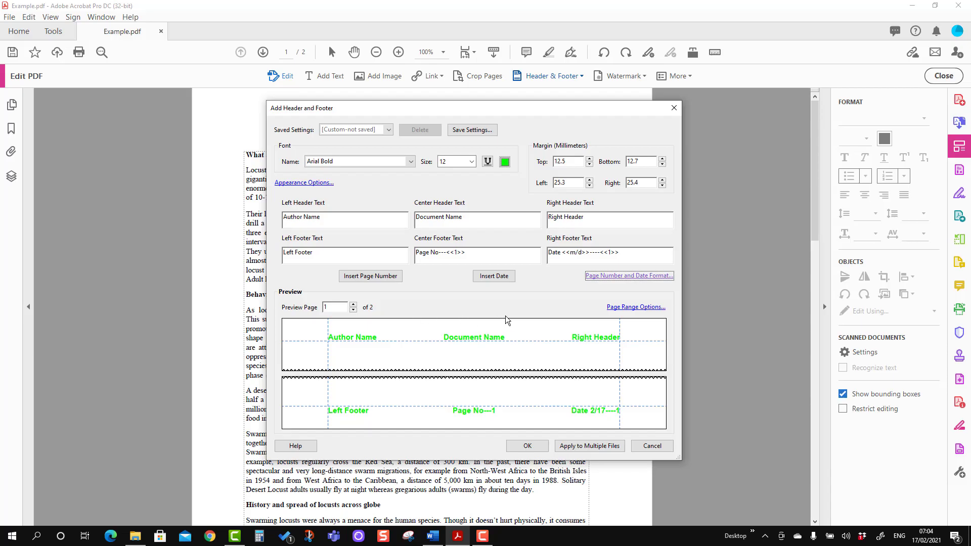
Step: Apply the header and footer to all pages in range, and accept the appearance options with both checkboxes cleared
click(624, 308)
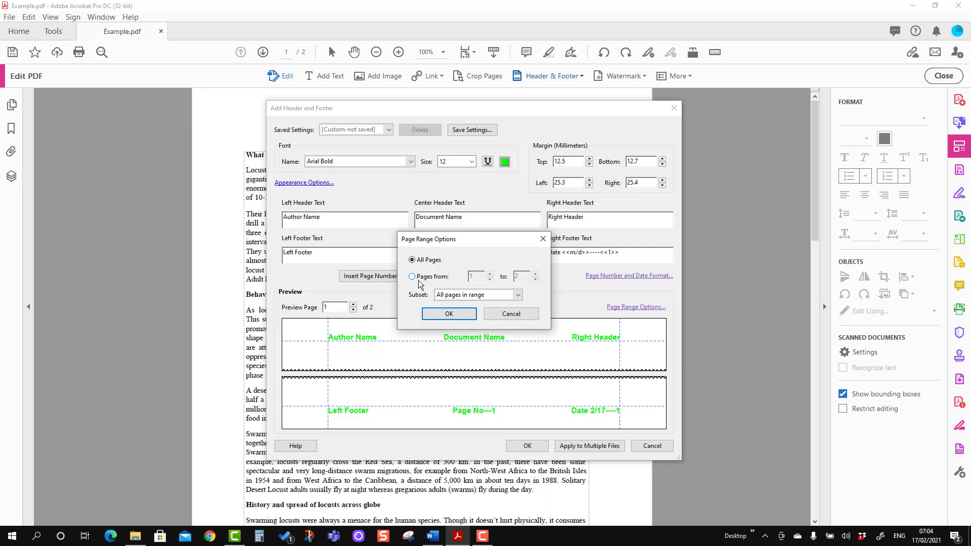
click(458, 296)
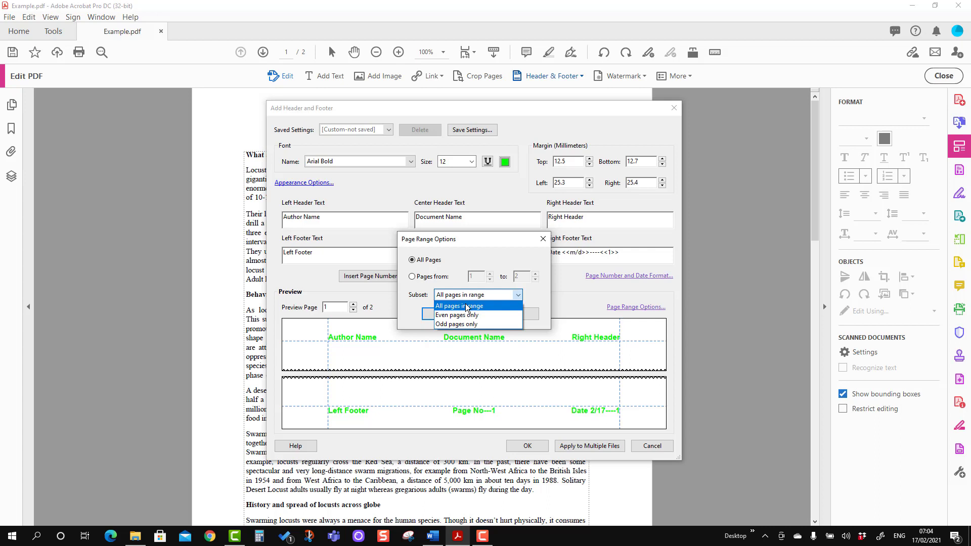
click(543, 298)
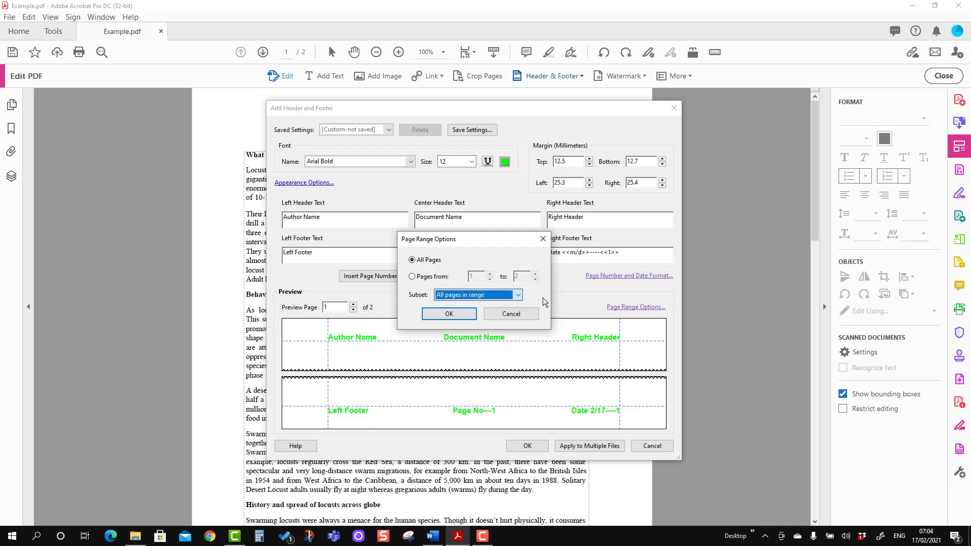
click(453, 315)
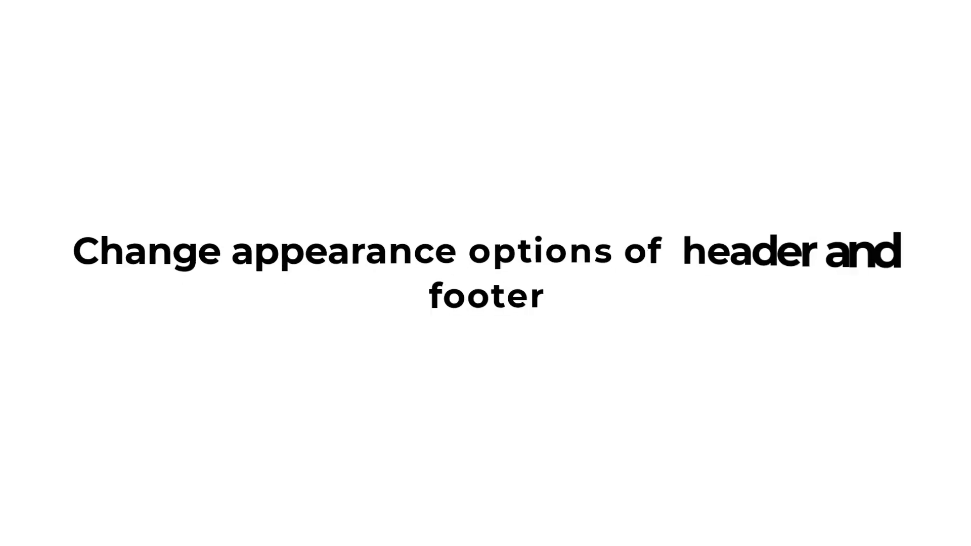
click(303, 182)
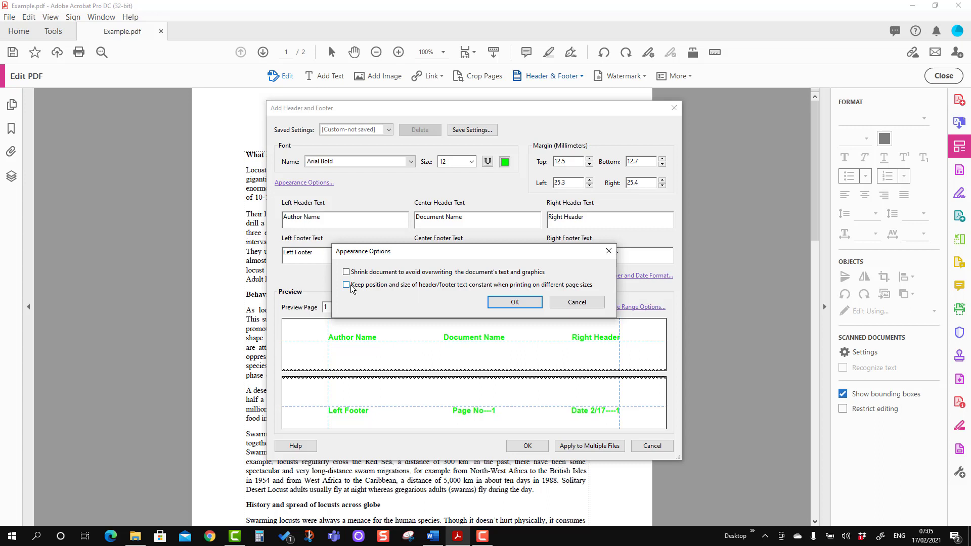
click(502, 303)
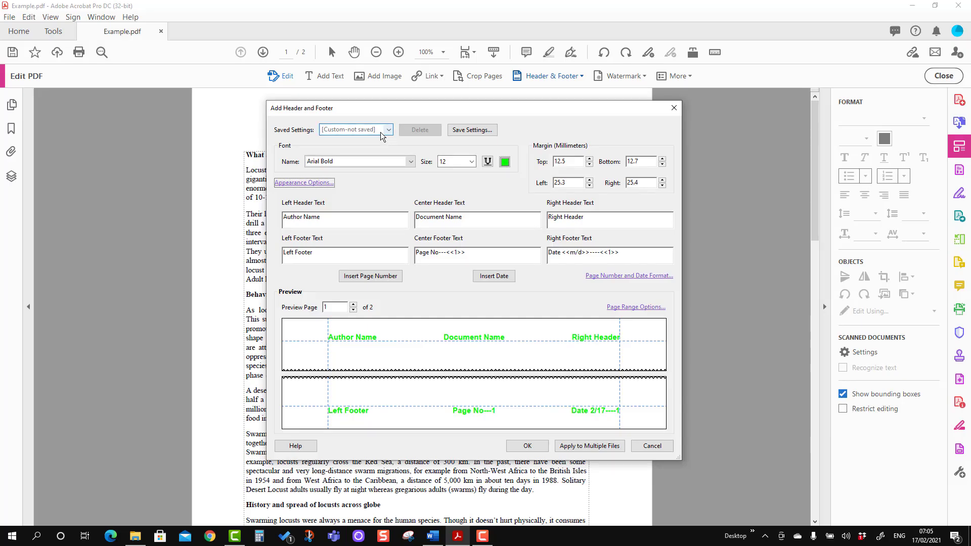
Step: Save the current header and footer settings as Header 1
click(389, 129)
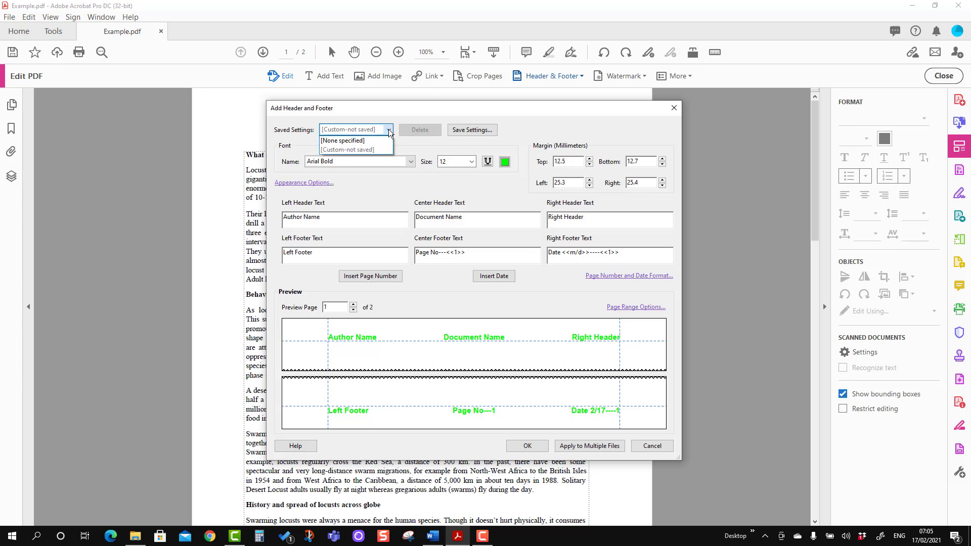
click(466, 132)
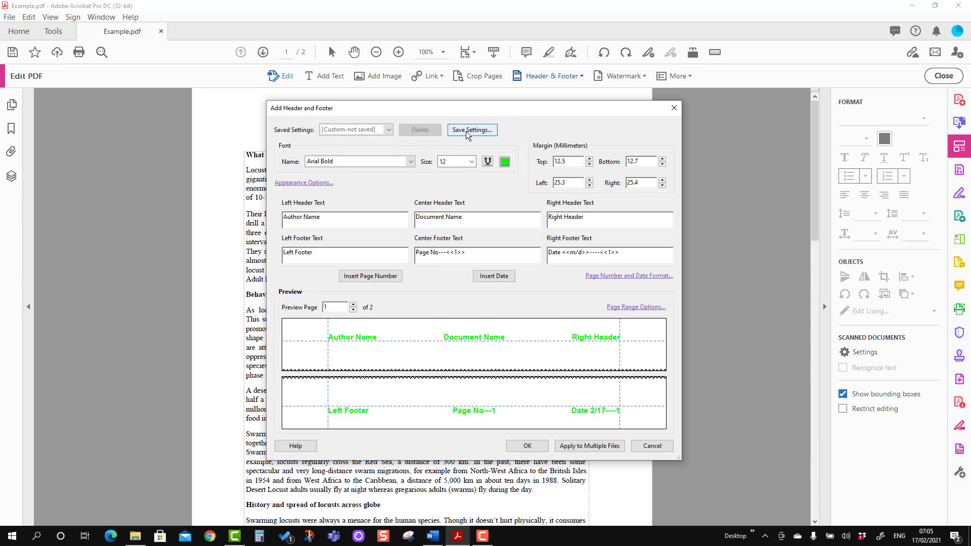
click(466, 132)
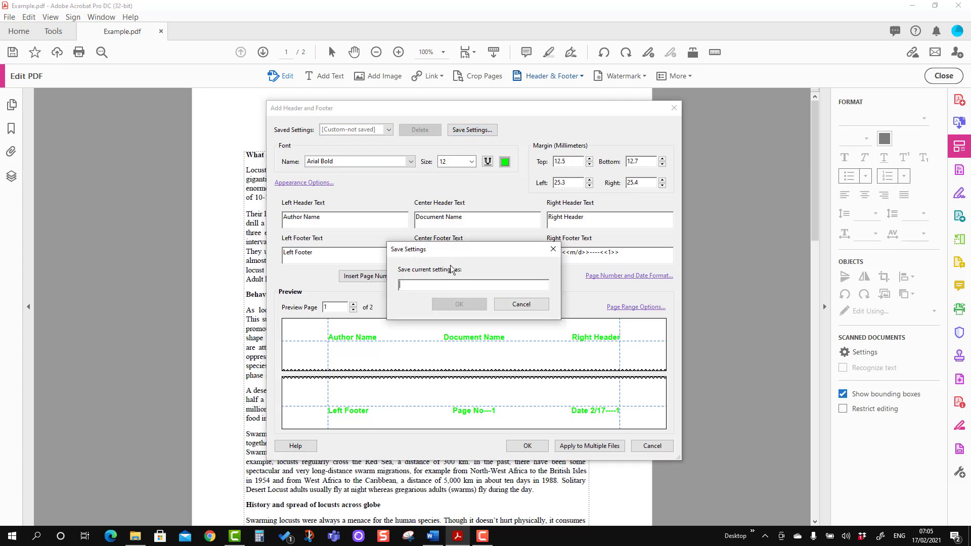
text(Hea)
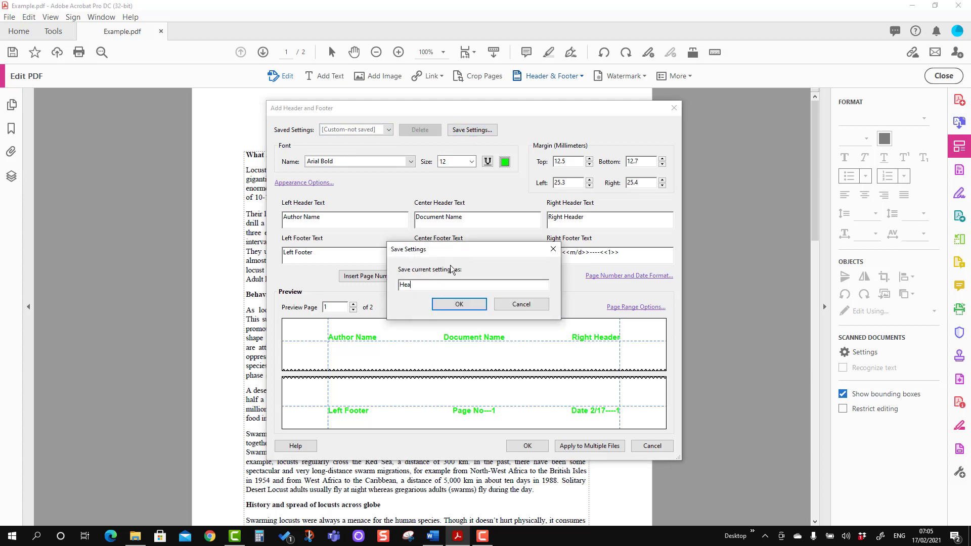
text(der 1)
click(470, 306)
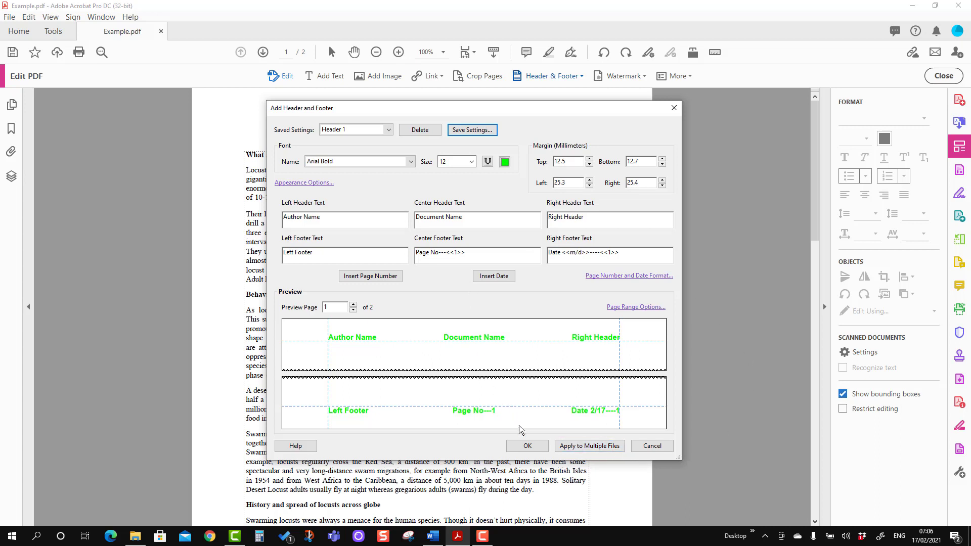
Step: Apply the header and footer to Example.pdf and check them on both pages
click(534, 447)
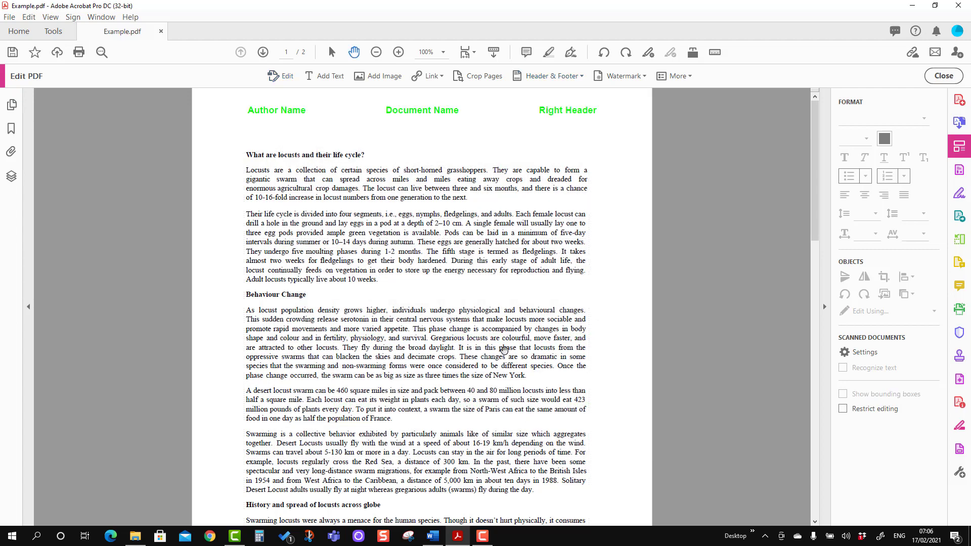
scroll(504, 349, down, 1)
scroll(376, 145, up, 1)
scroll(486, 250, down, 3)
scroll(491, 255, down, 6)
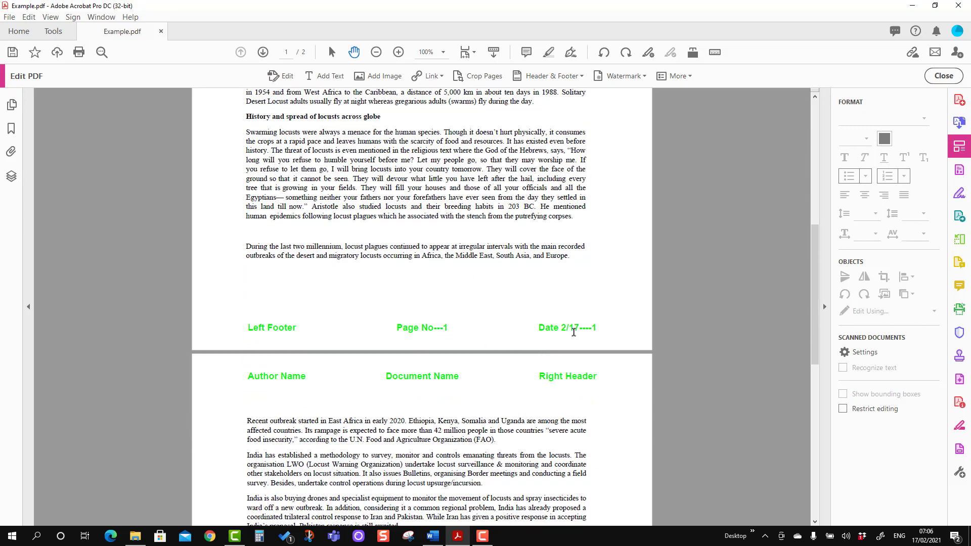
scroll(573, 332, down, 2)
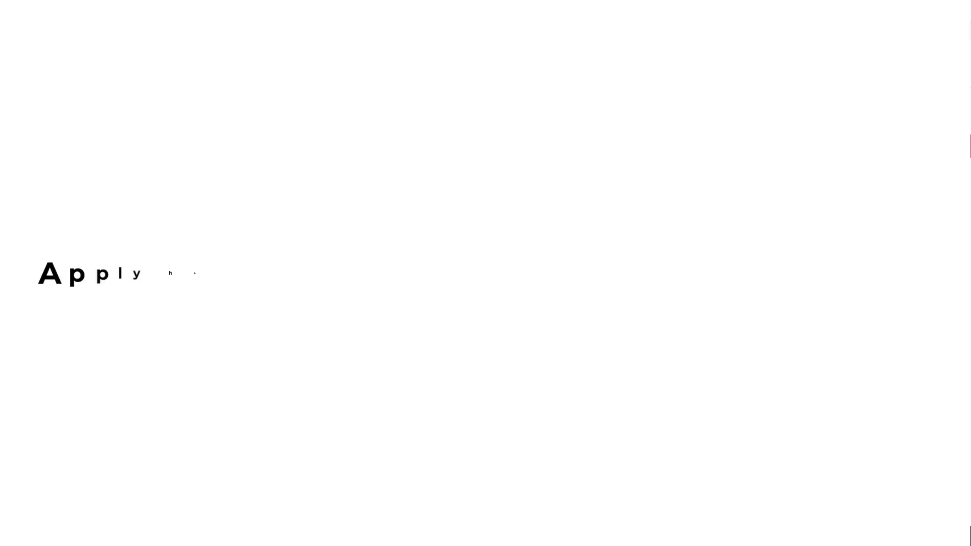
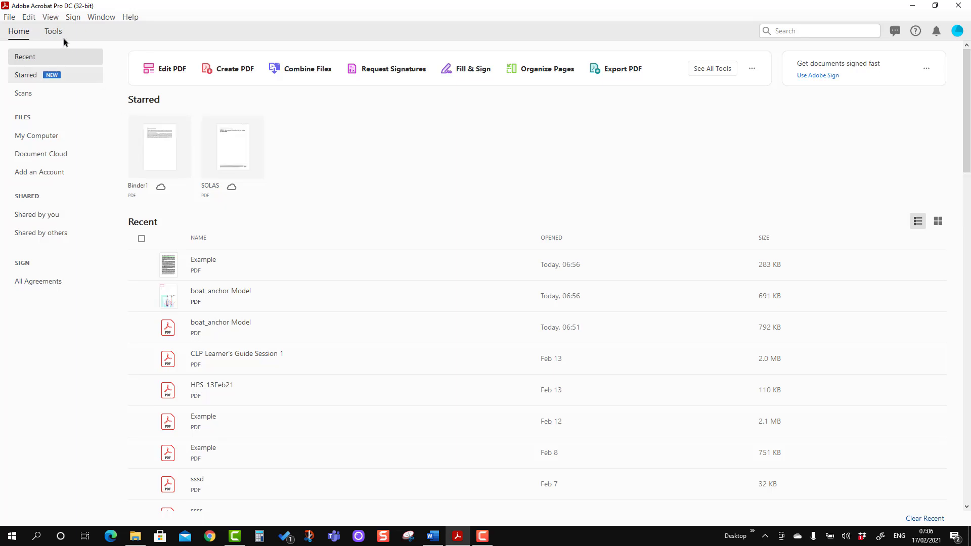
Step: Start adding a header and footer without an open document, using boat_anchor Model.pdf as the file to process
click(53, 32)
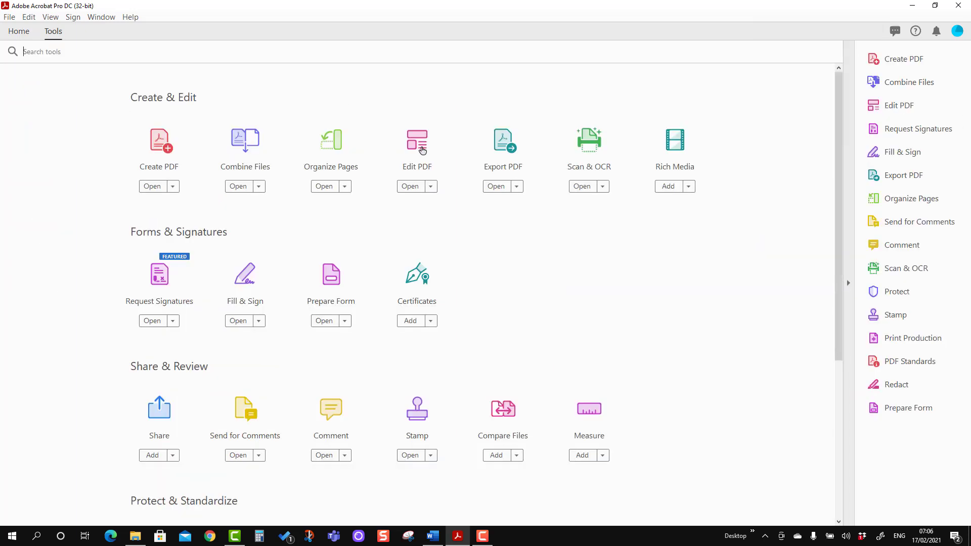
click(419, 140)
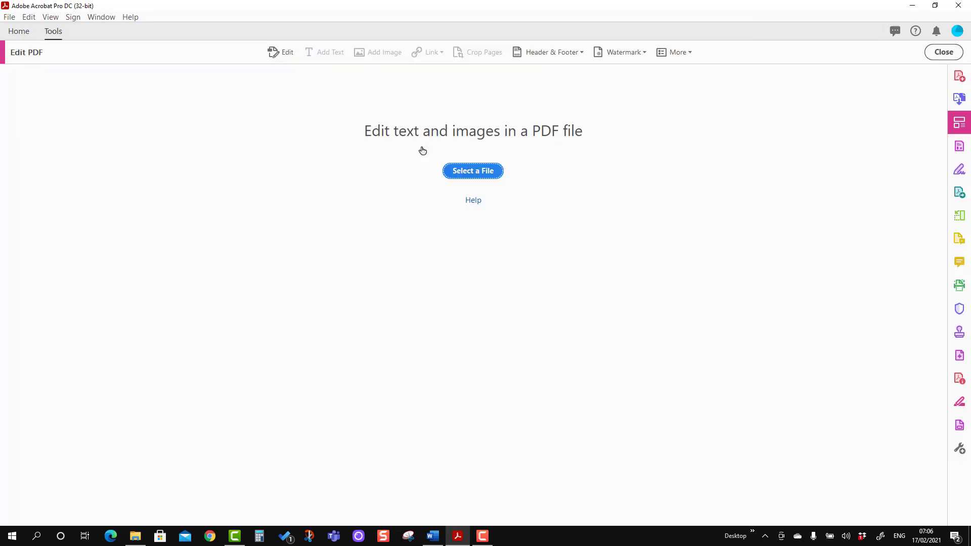
click(581, 53)
click(568, 69)
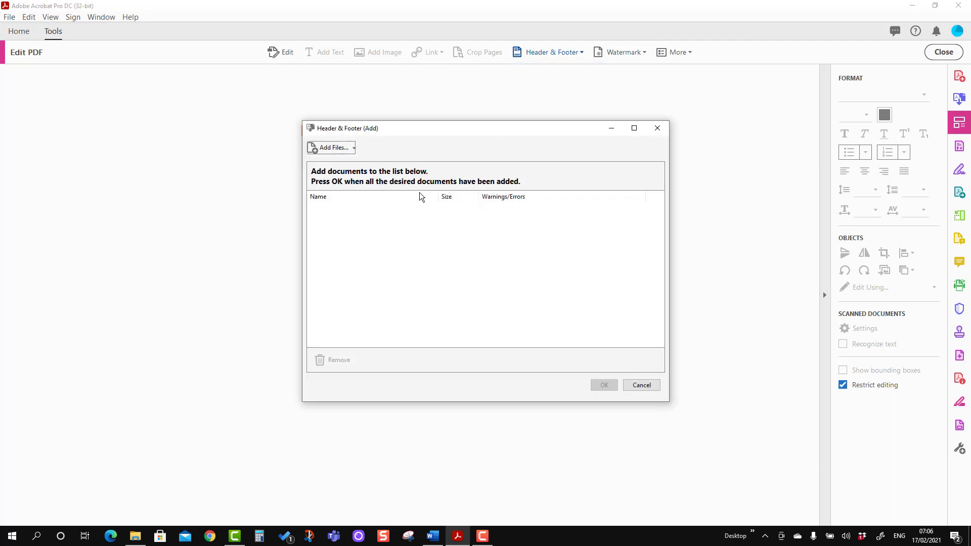
click(331, 151)
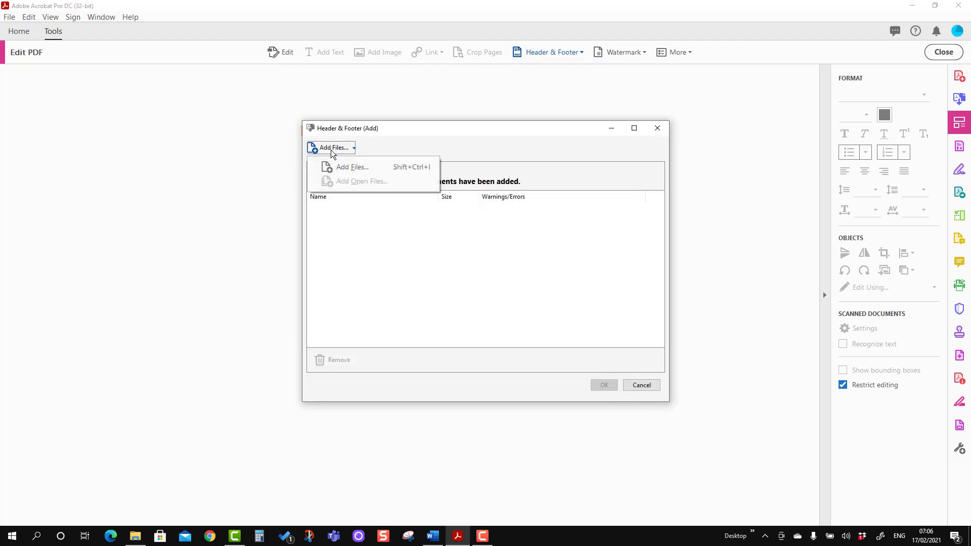
click(337, 167)
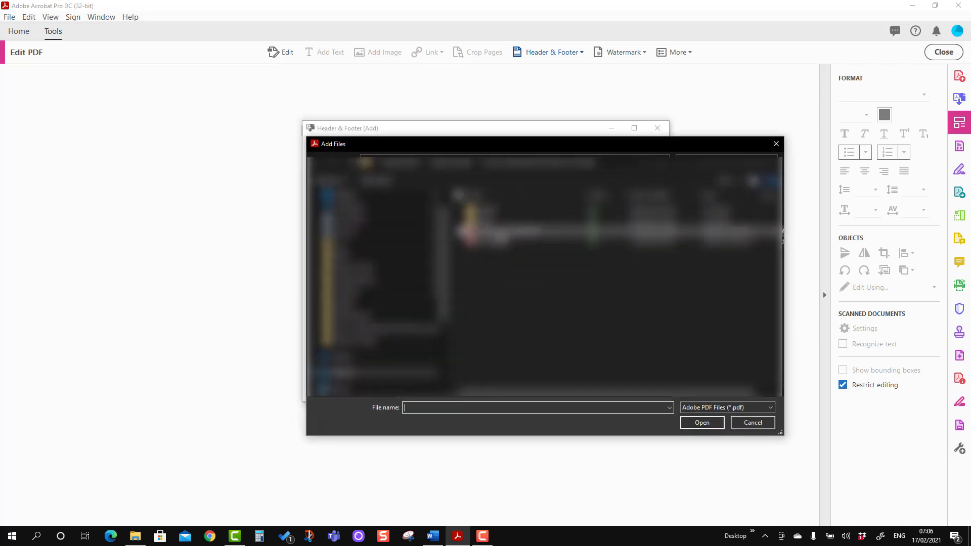
double_click(498, 232)
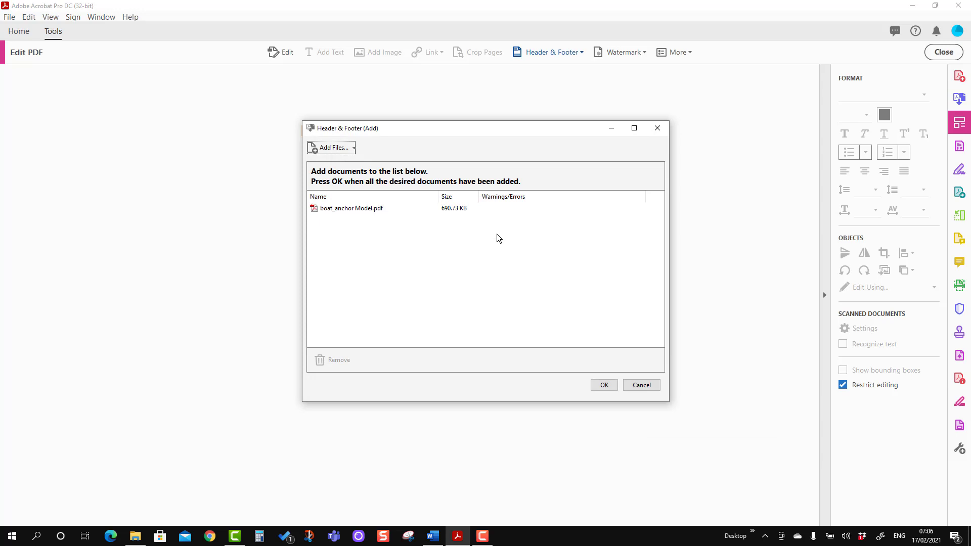
click(604, 385)
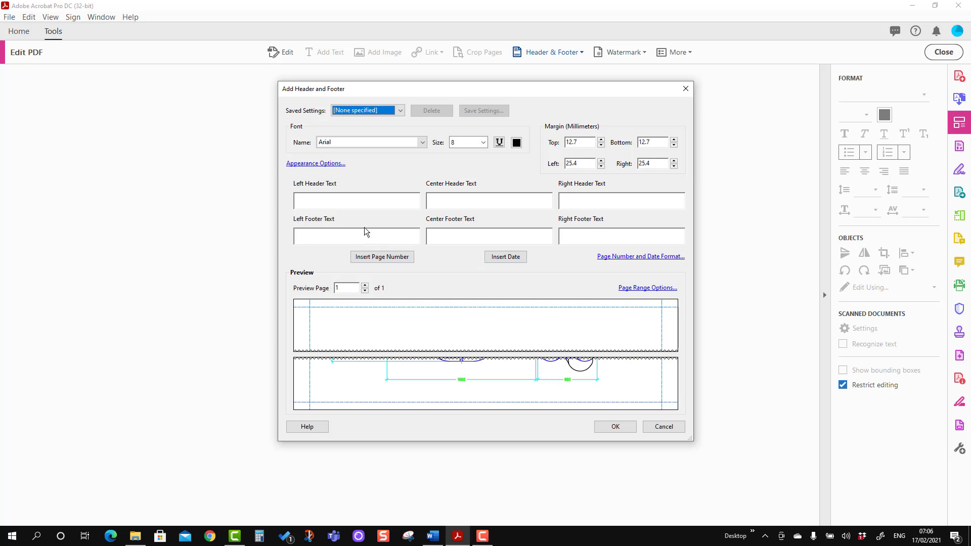
Step: Load the saved Header 1 settings for boat_anchor Model.pdf and accept them
click(400, 110)
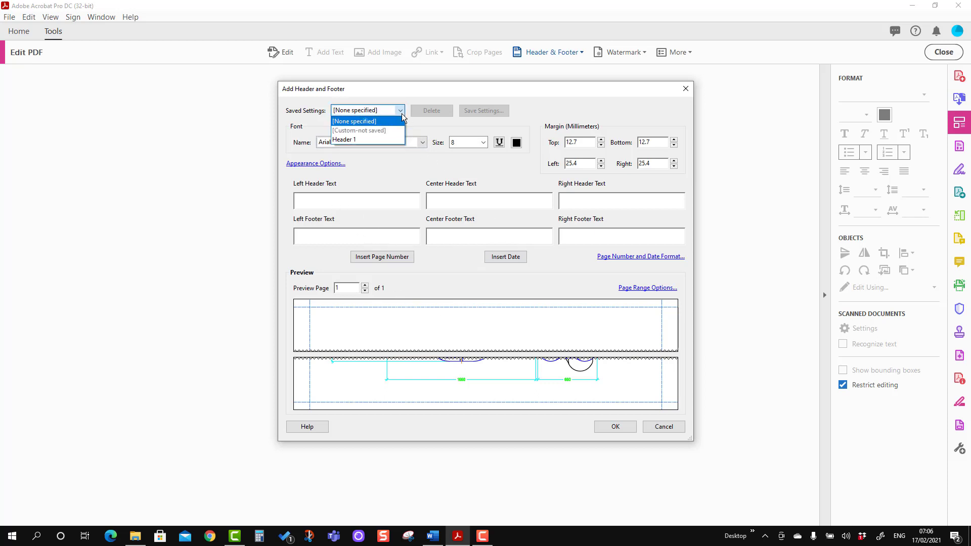
click(360, 139)
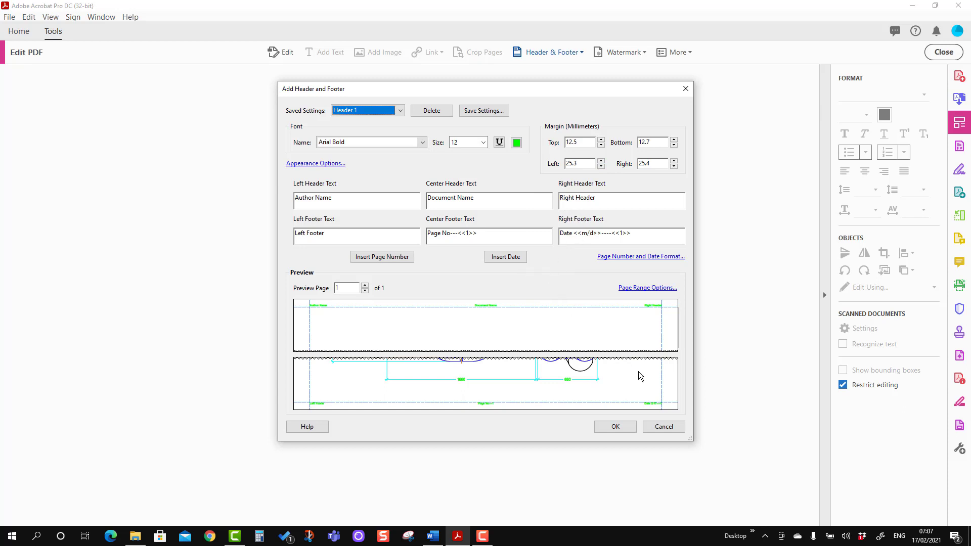
click(616, 426)
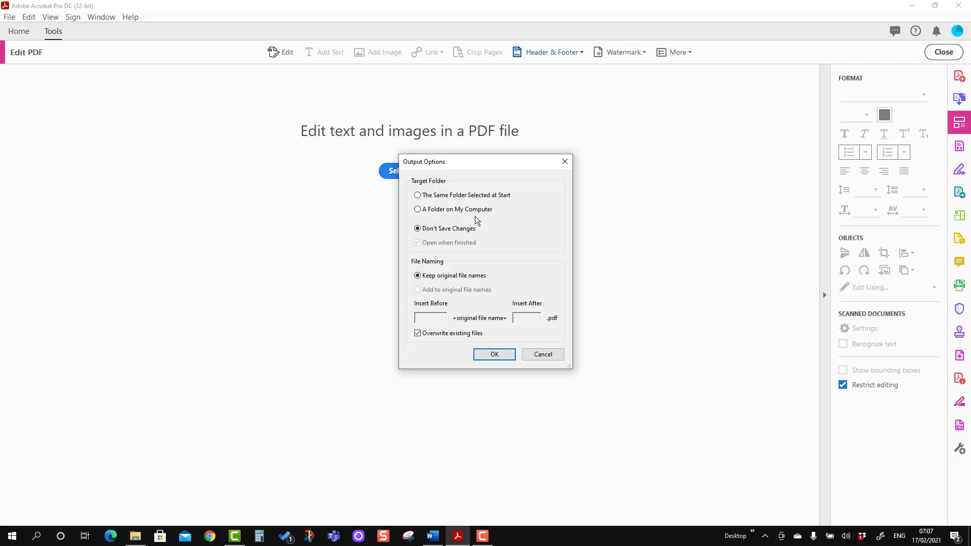
Step: Output the processed PDF to the same folder selected at start with its original file name, and inspect the resulting page
click(443, 196)
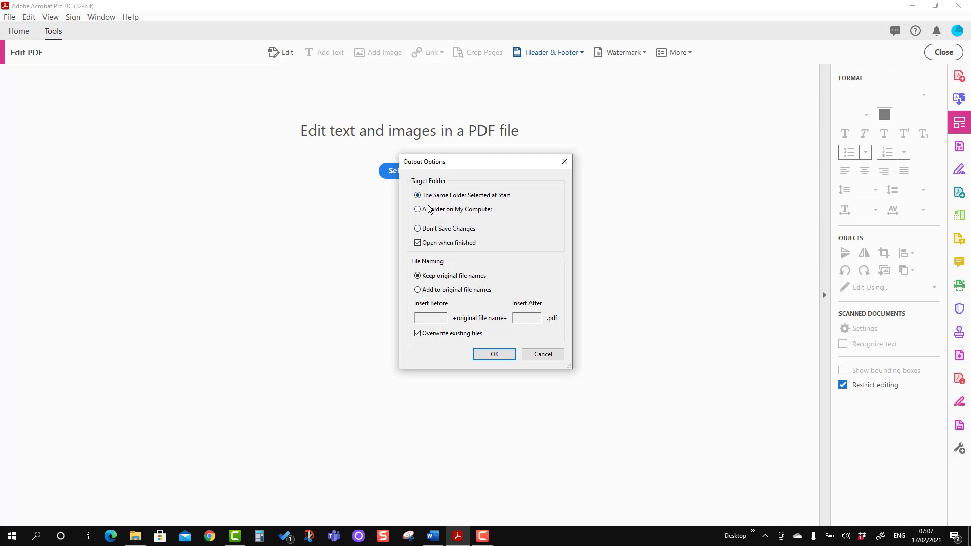
click(427, 211)
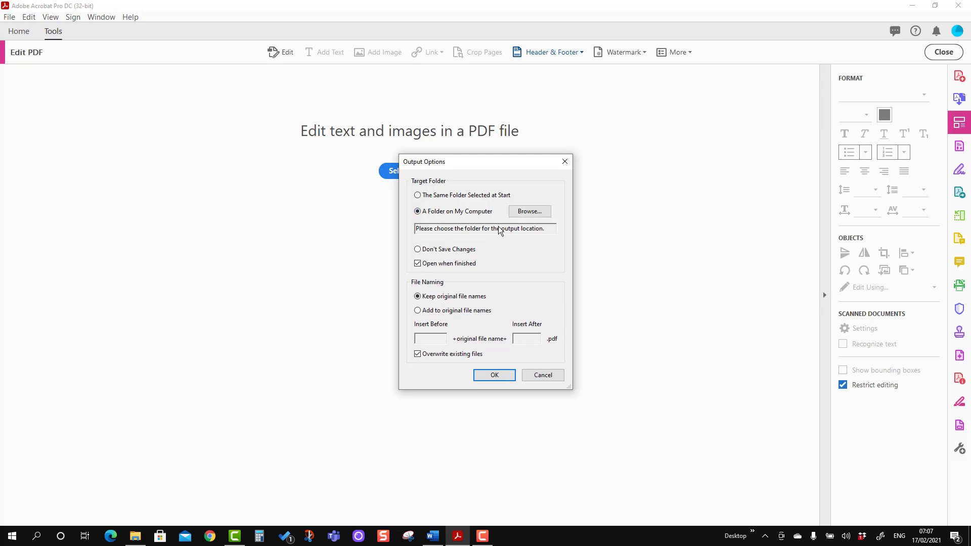
click(445, 197)
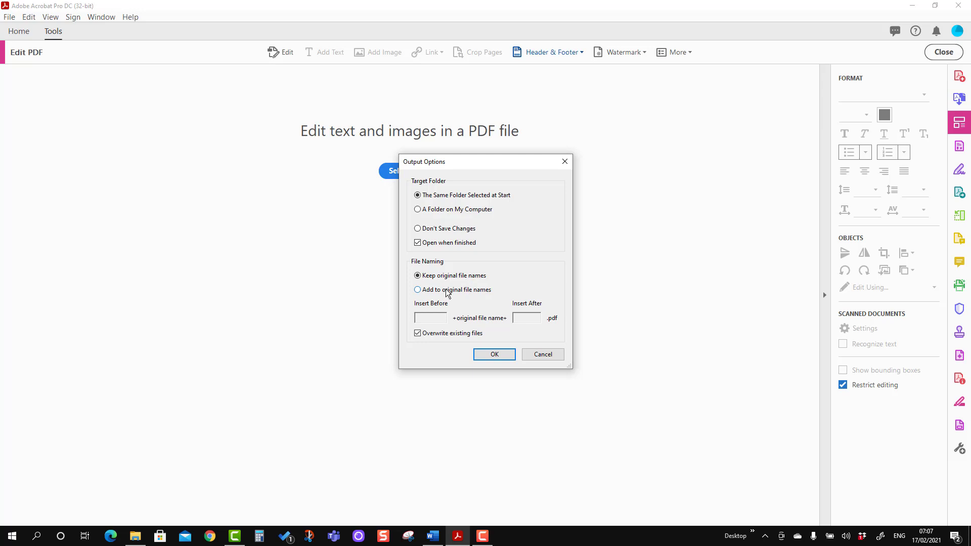
click(448, 292)
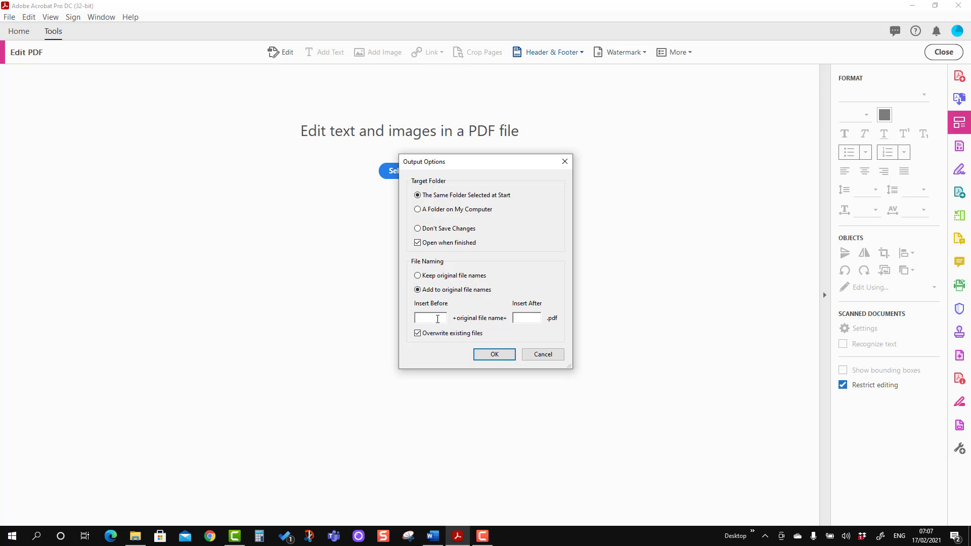
click(444, 277)
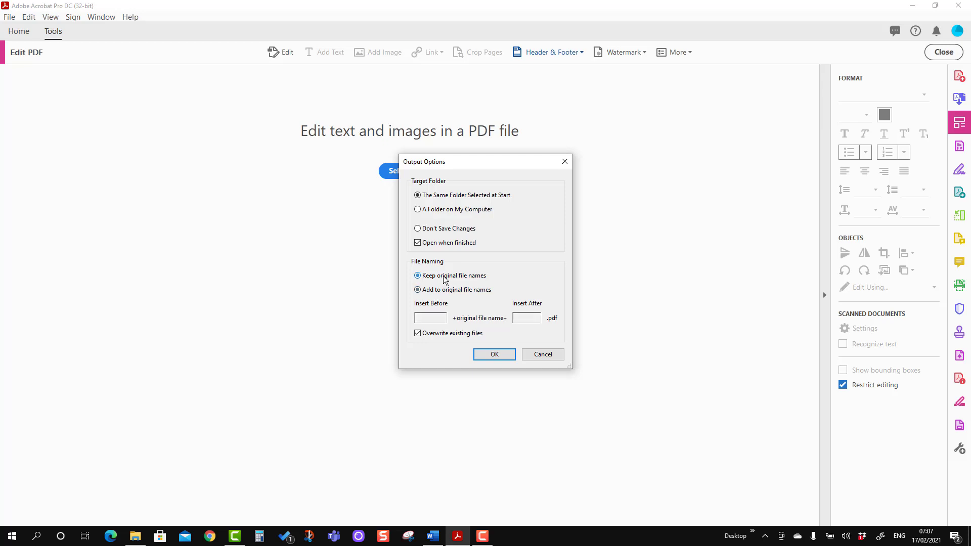
click(494, 355)
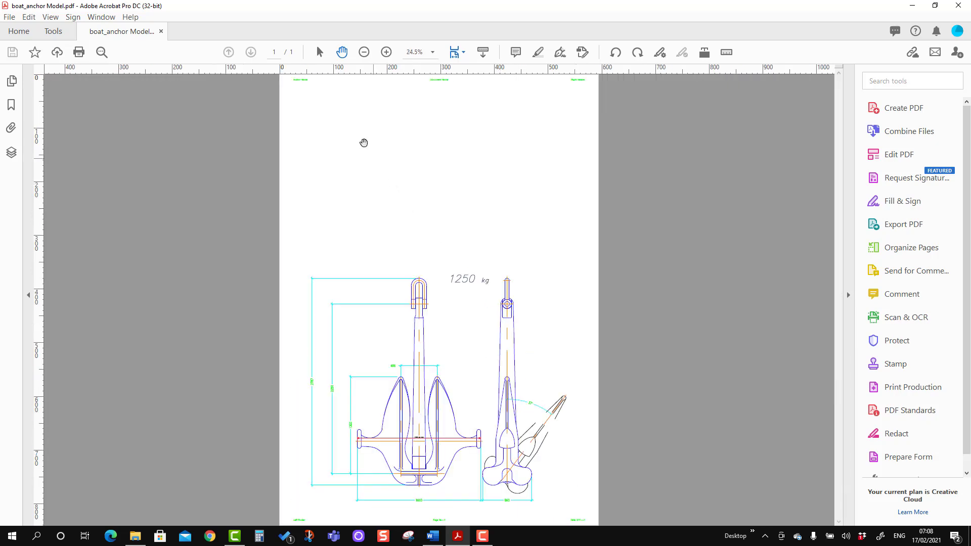
ctrl+scroll(364, 143, up, 5)
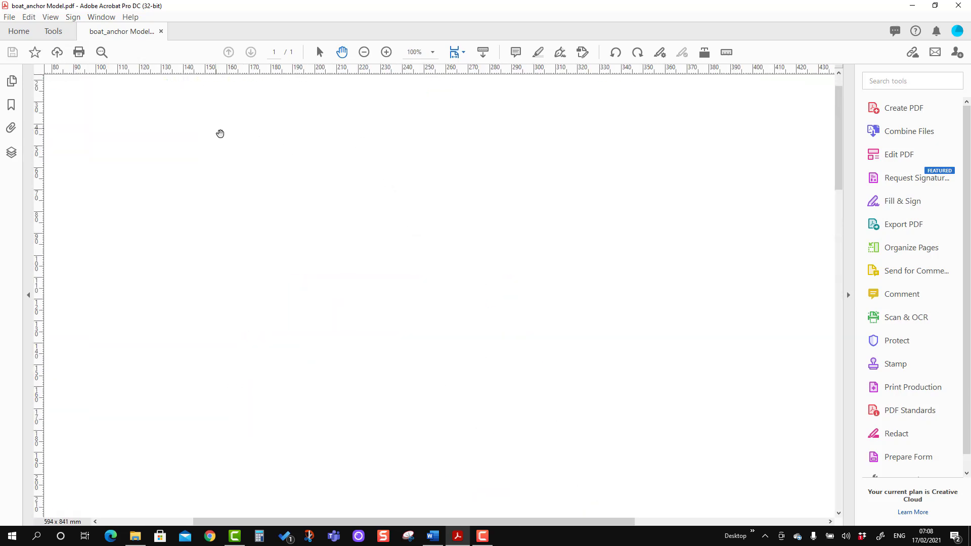
key(ctrl+2)
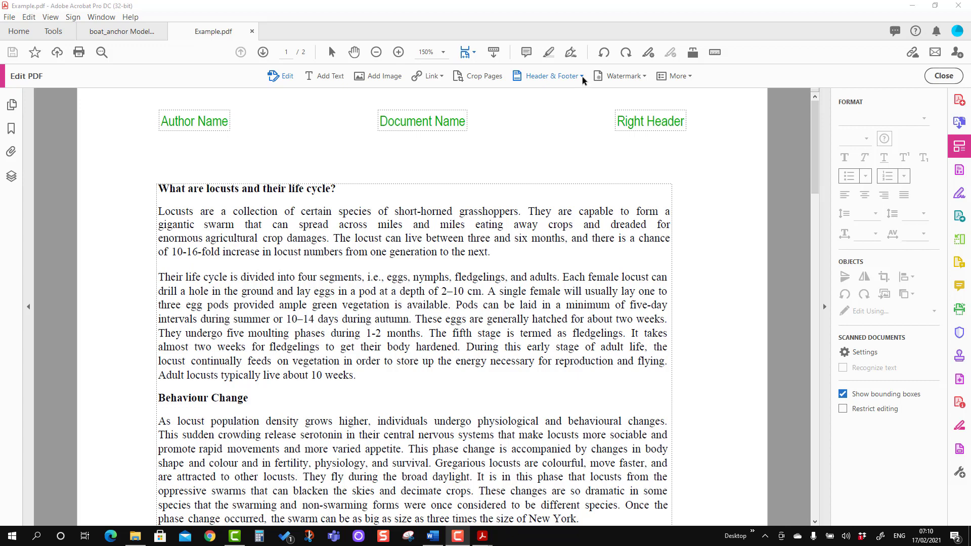
Step: Open the existing header and footer of Example.pdf for updating and set its font to Arial Narrow Italic
click(582, 77)
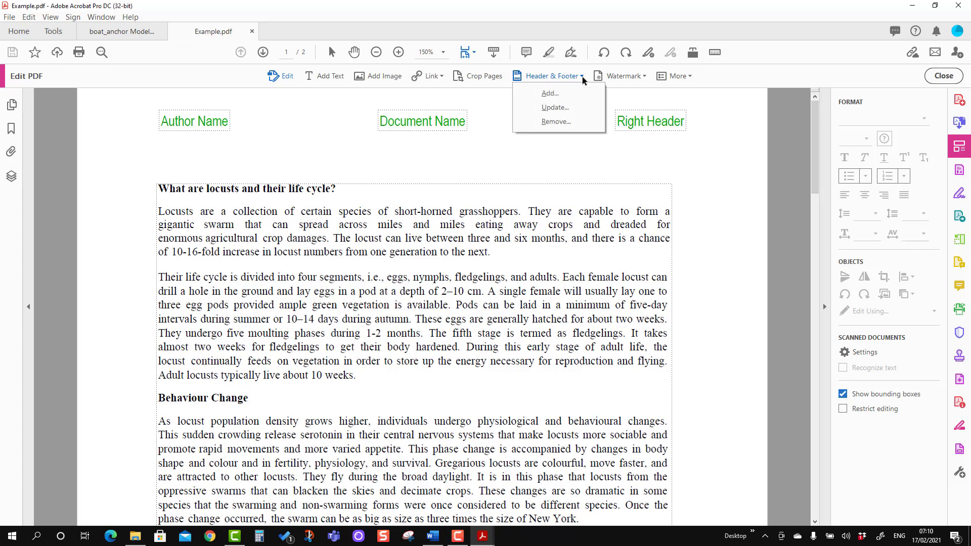
click(572, 108)
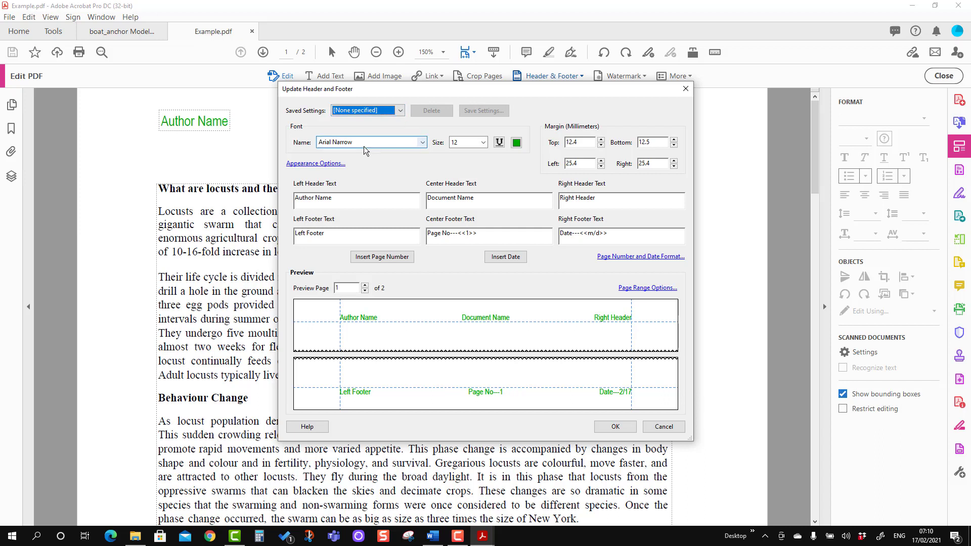
click(423, 143)
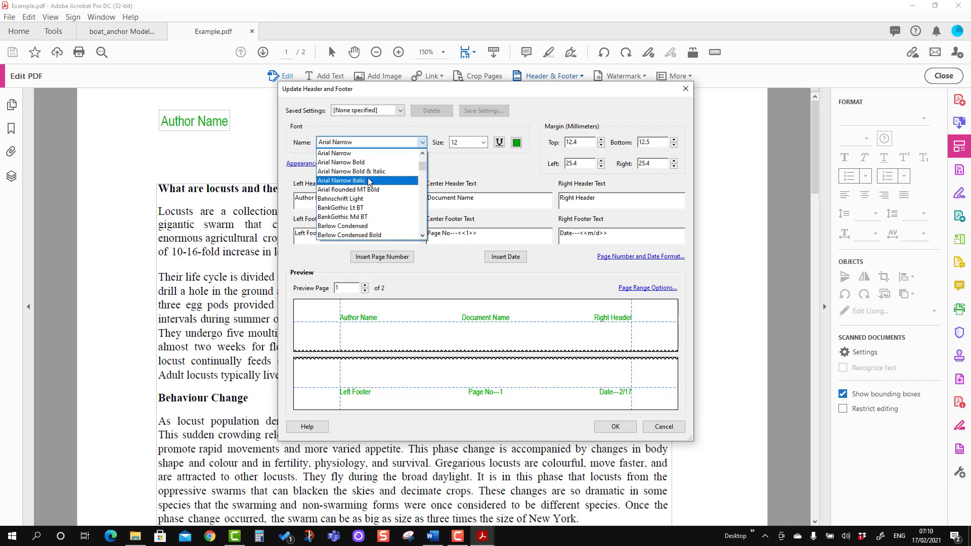
click(365, 167)
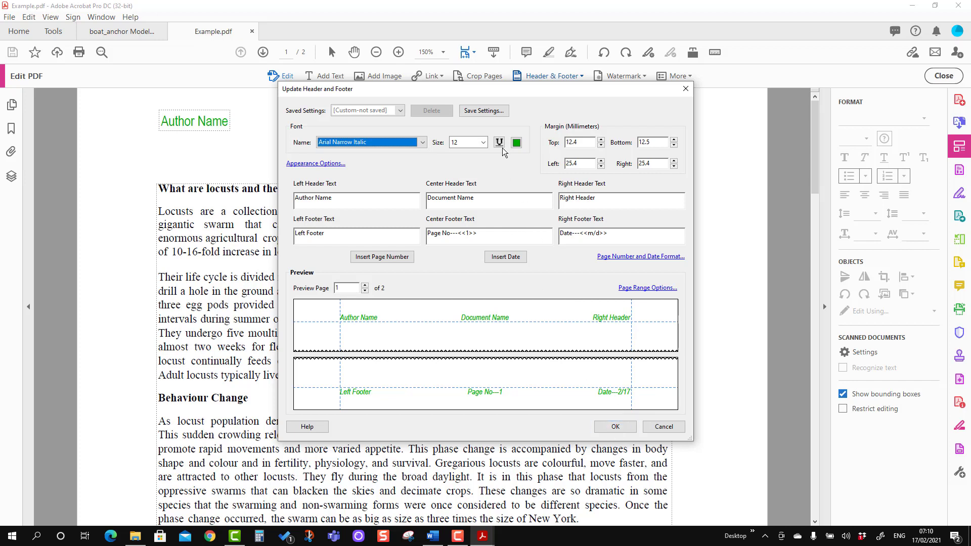
Step: Save the current header and footer settings as Header 2 and apply the update to Example.pdf
click(400, 110)
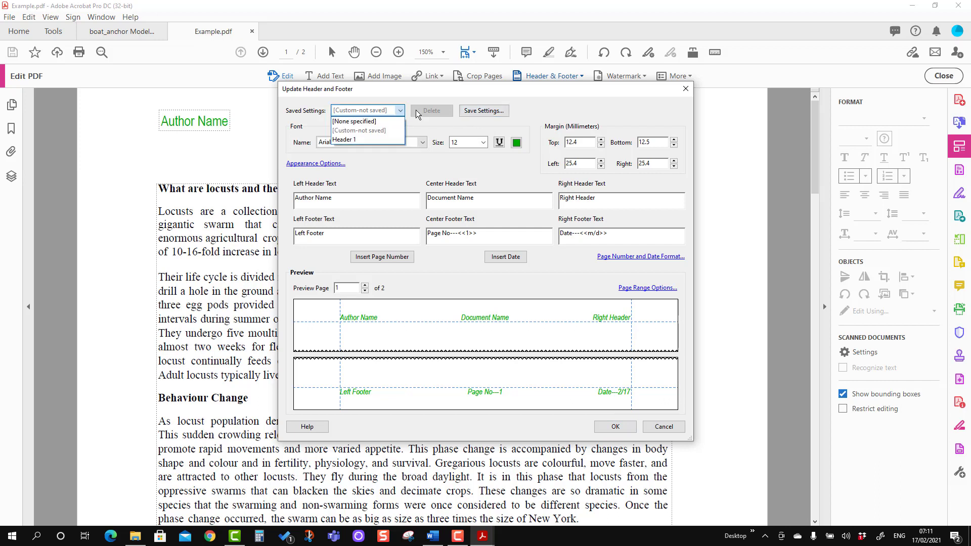
click(419, 115)
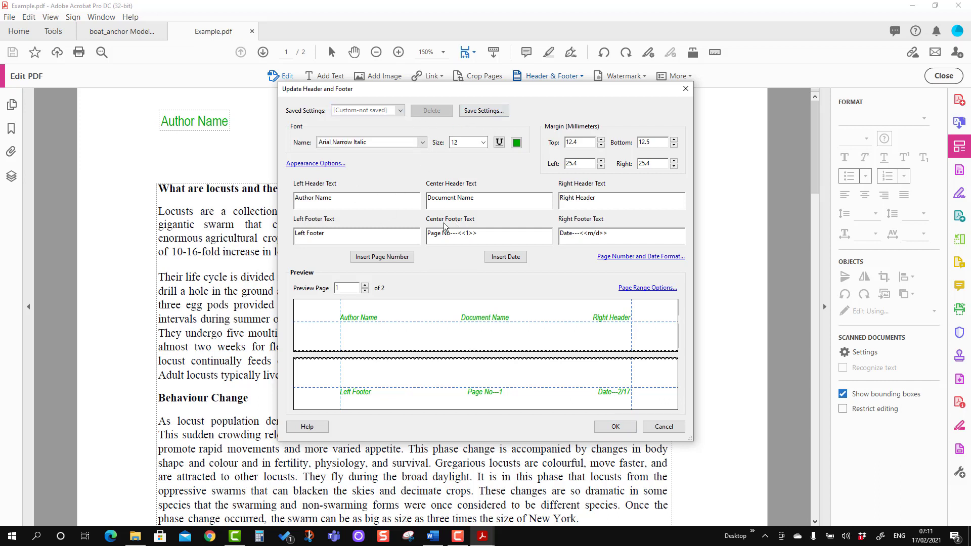
click(481, 112)
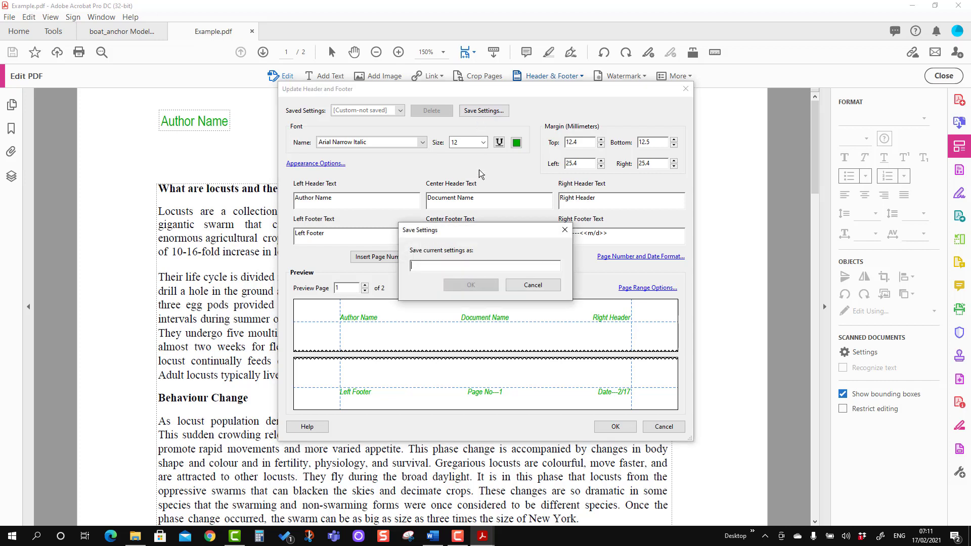
text(Hea)
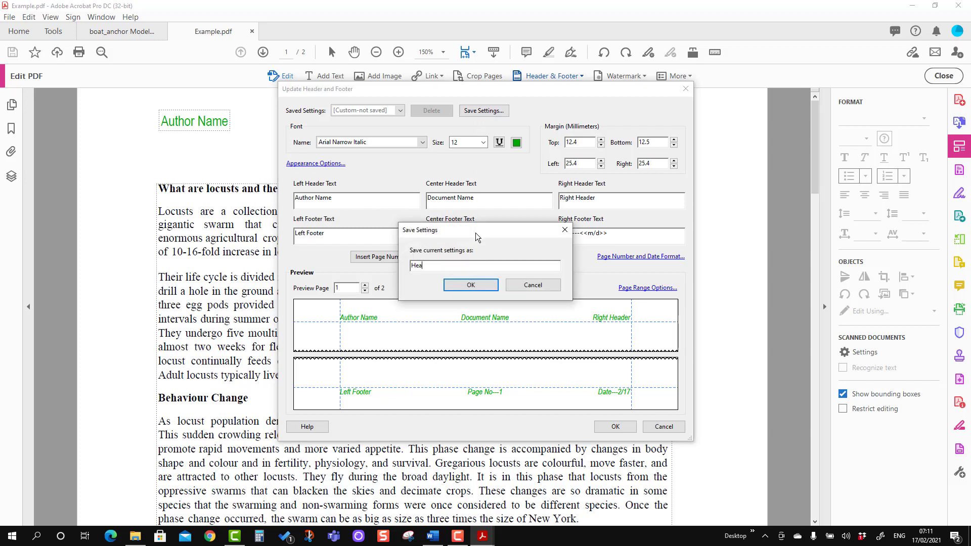
text(der 2)
click(494, 284)
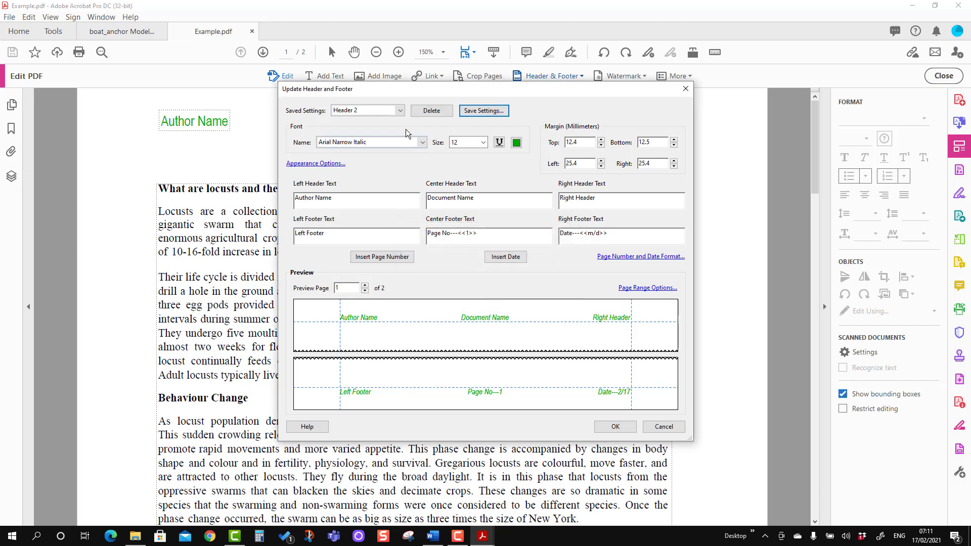
click(399, 110)
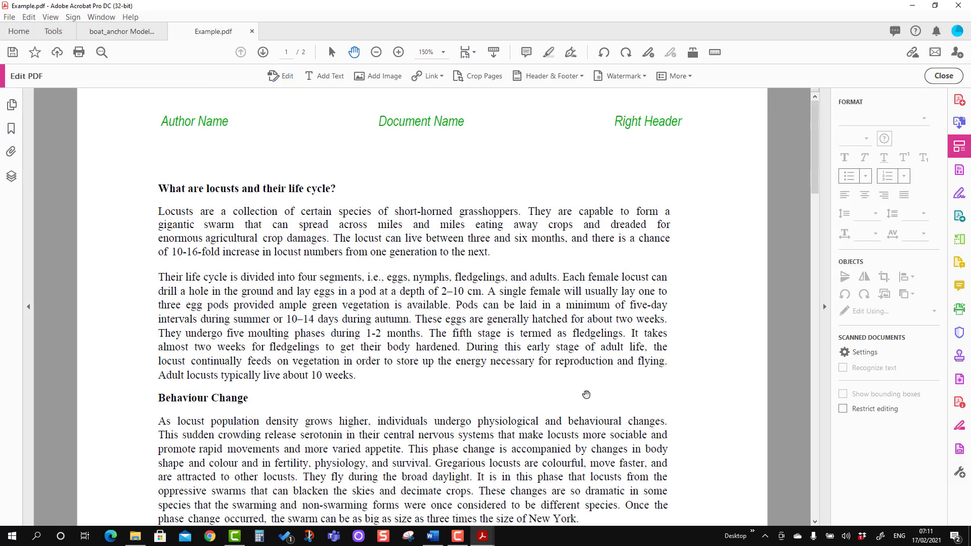
Step: Permanently remove the header and footer from Example.pdf and check its pages
click(582, 76)
click(561, 122)
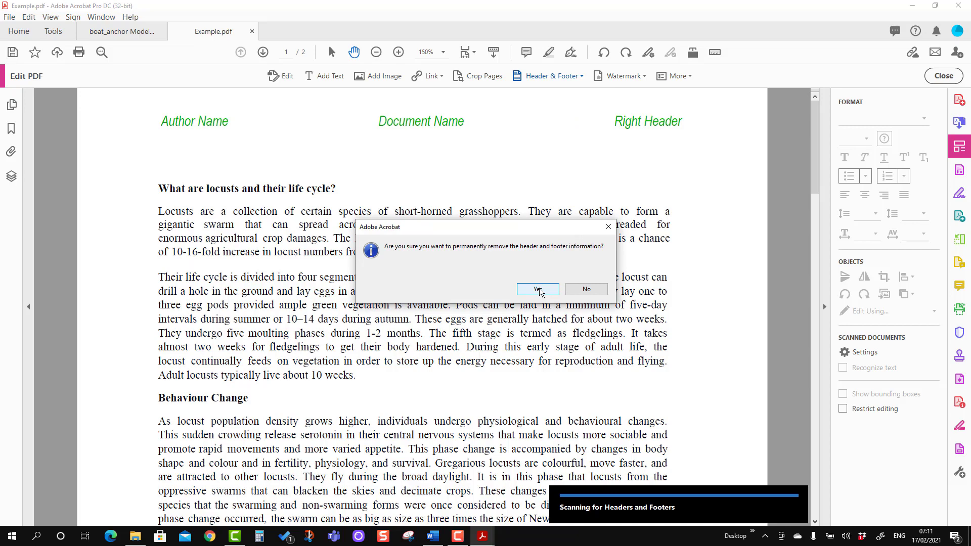
click(540, 291)
scroll(541, 292, down, 3)
scroll(547, 237, down, 5)
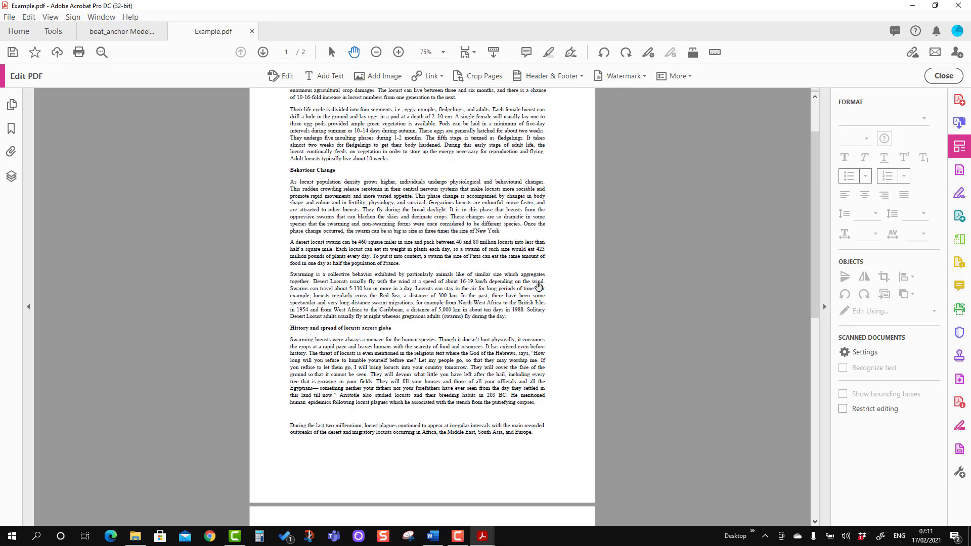
Step: Add a header and footer to Example.pdf using the saved Header 2 settings, and inspect the first page
click(581, 77)
click(568, 99)
click(399, 110)
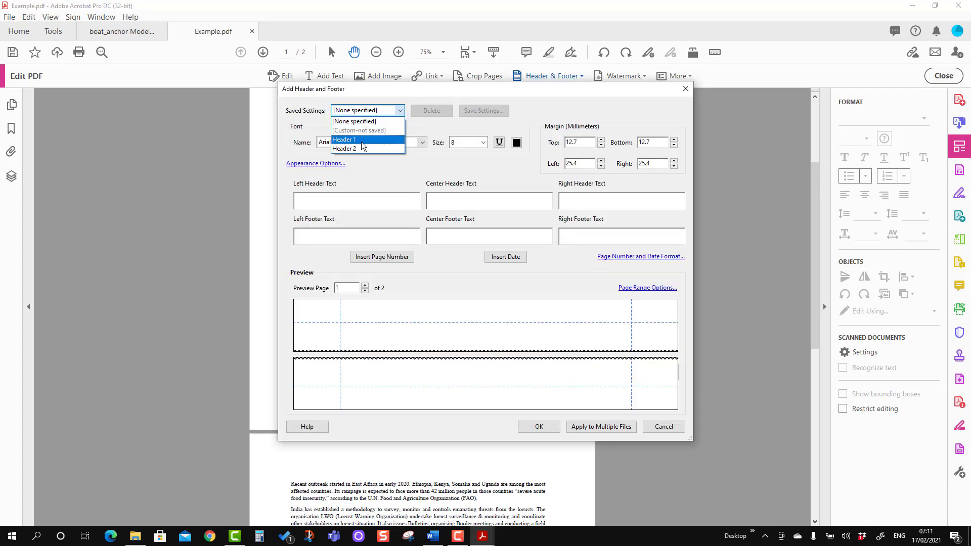
click(356, 149)
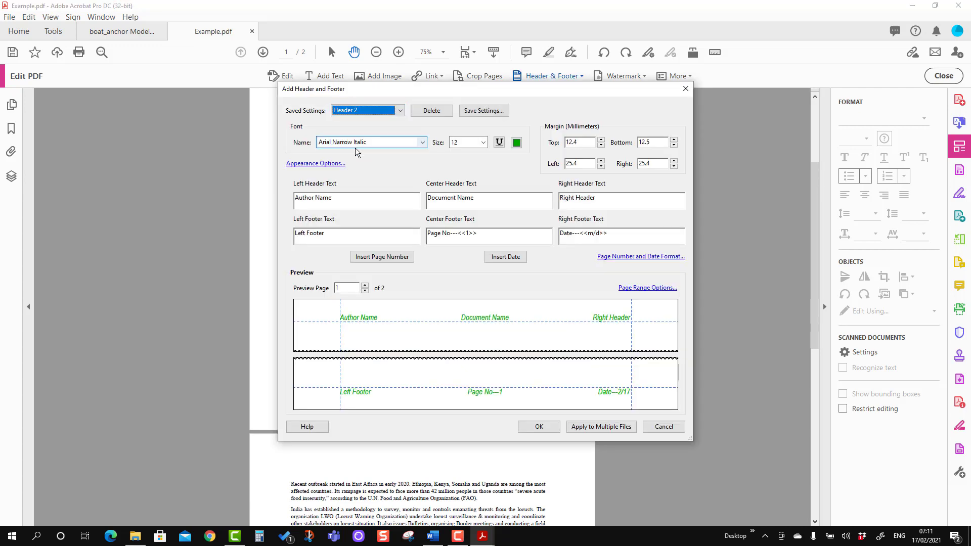
click(539, 426)
scroll(531, 360, up, 2)
scroll(531, 360, up, 2)
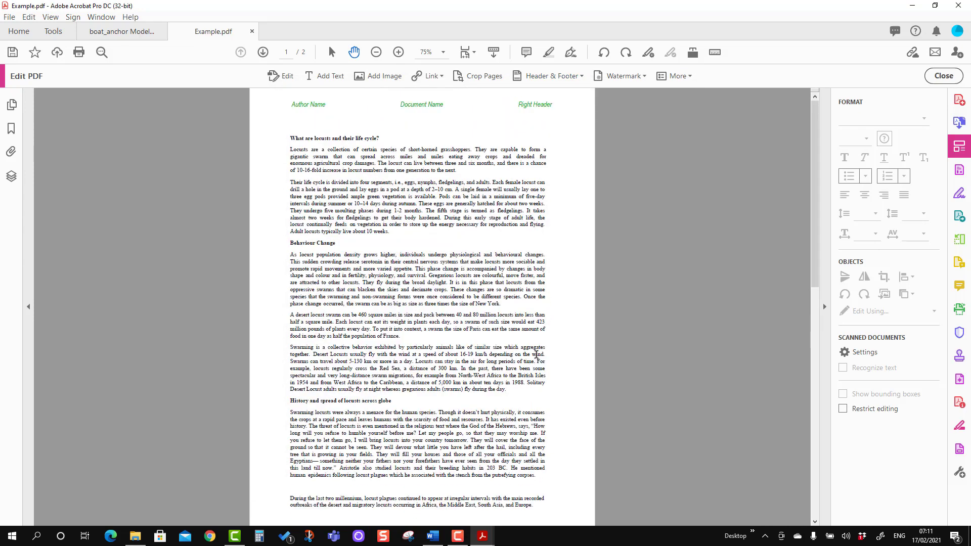